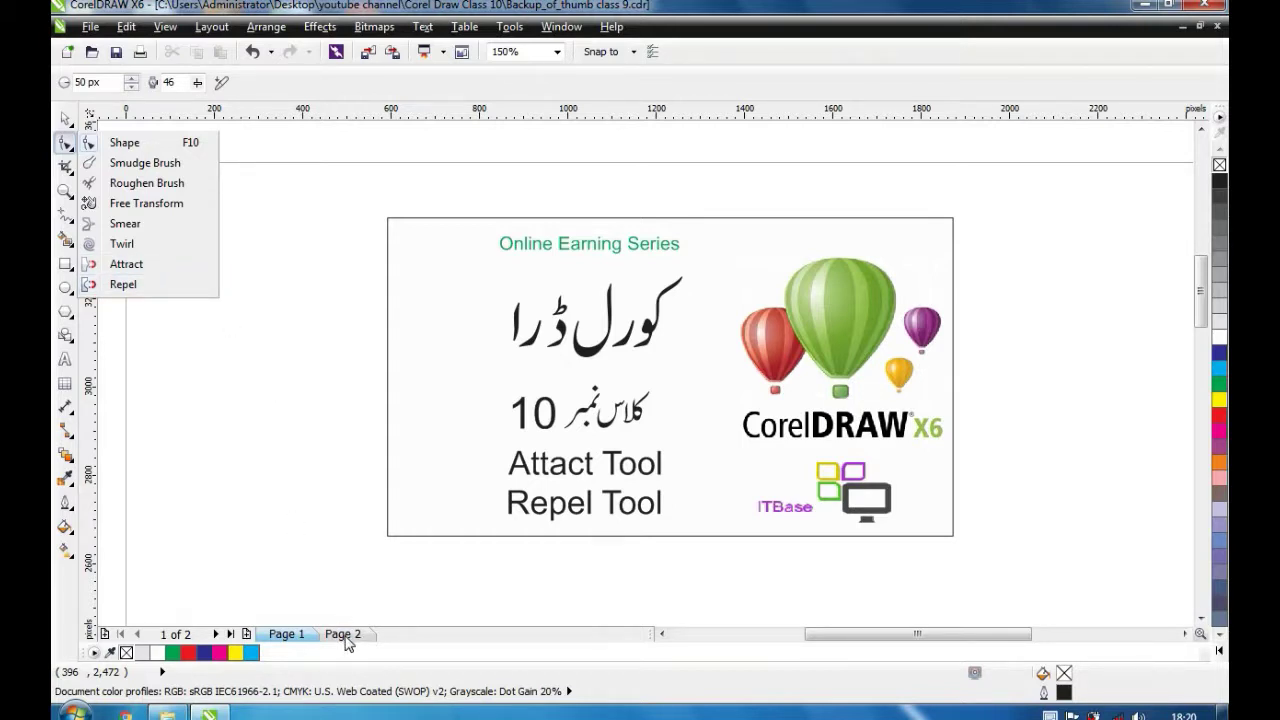
- On page 2, draw a rectangle about 538 × 229 px beside the blue curled shape and fill it with green
{"action": "left_click", "coordinate": [343, 634]}
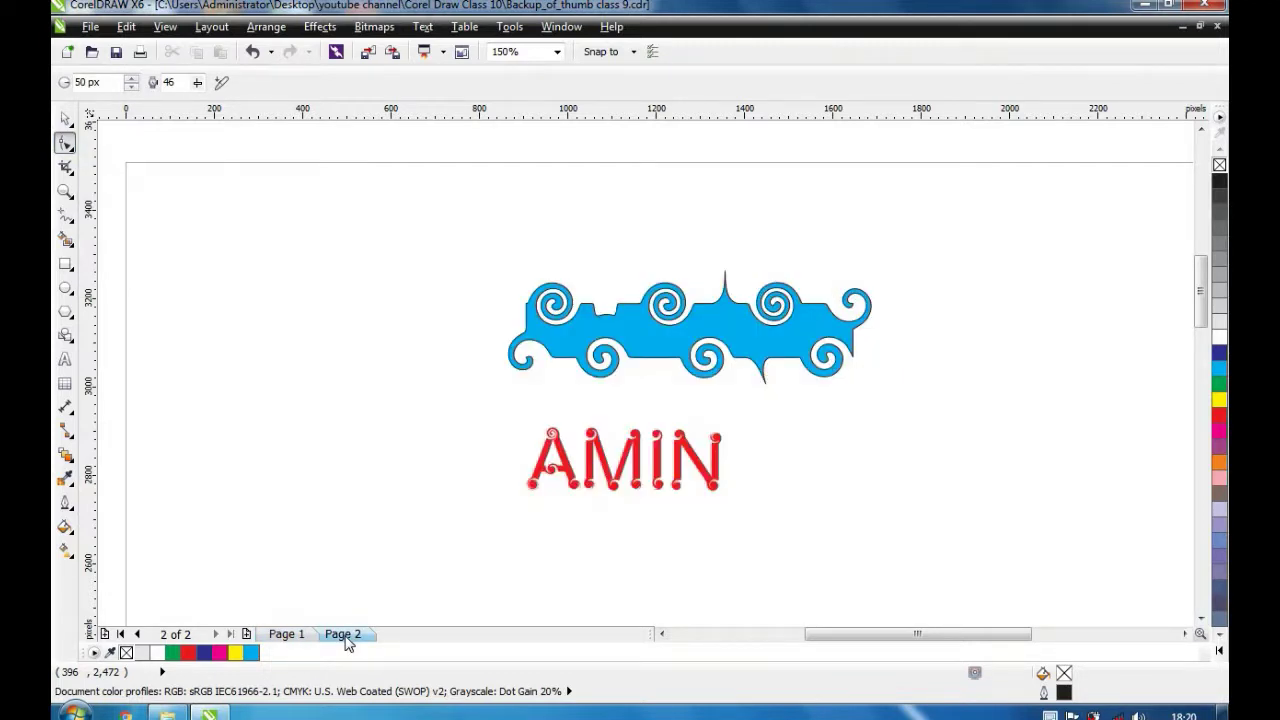
{"action": "left_click_drag", "start_coordinate": [347, 643], "coordinate": [110, 207]}
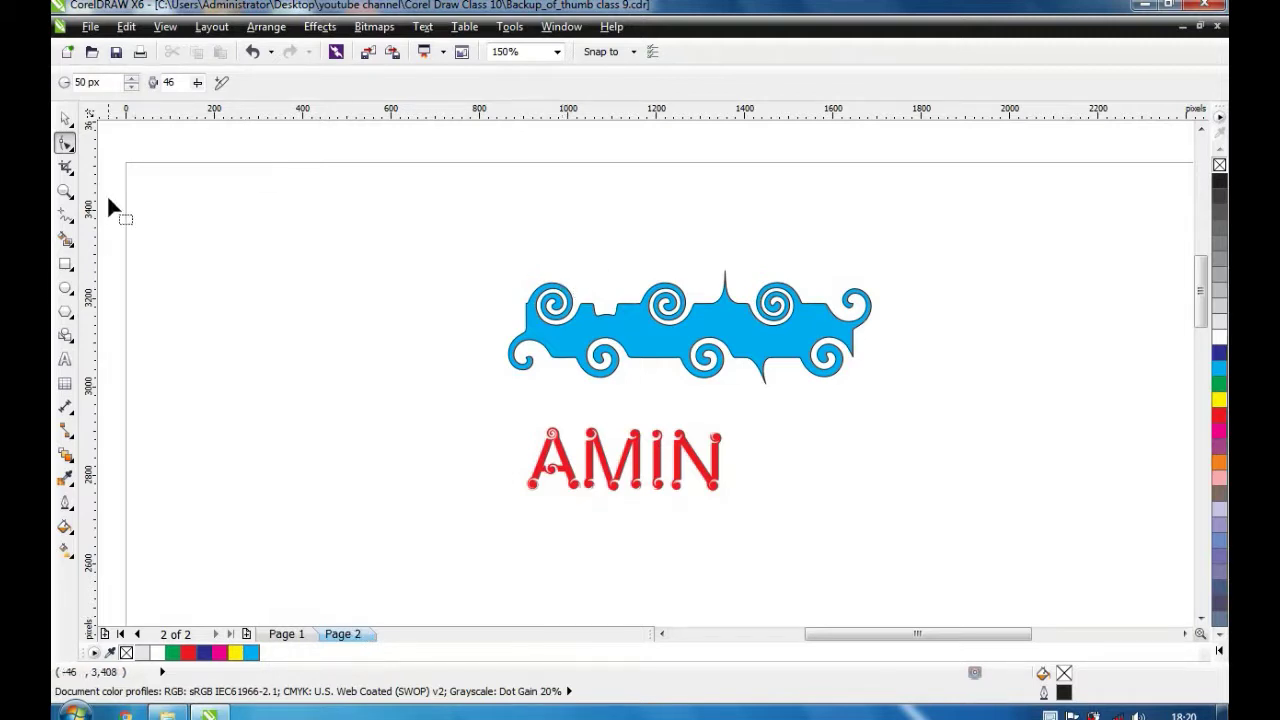
{"action": "left_click", "coordinate": [65, 263]}
{"action": "left_click_drag", "start_coordinate": [232, 323], "coordinate": [470, 424]}
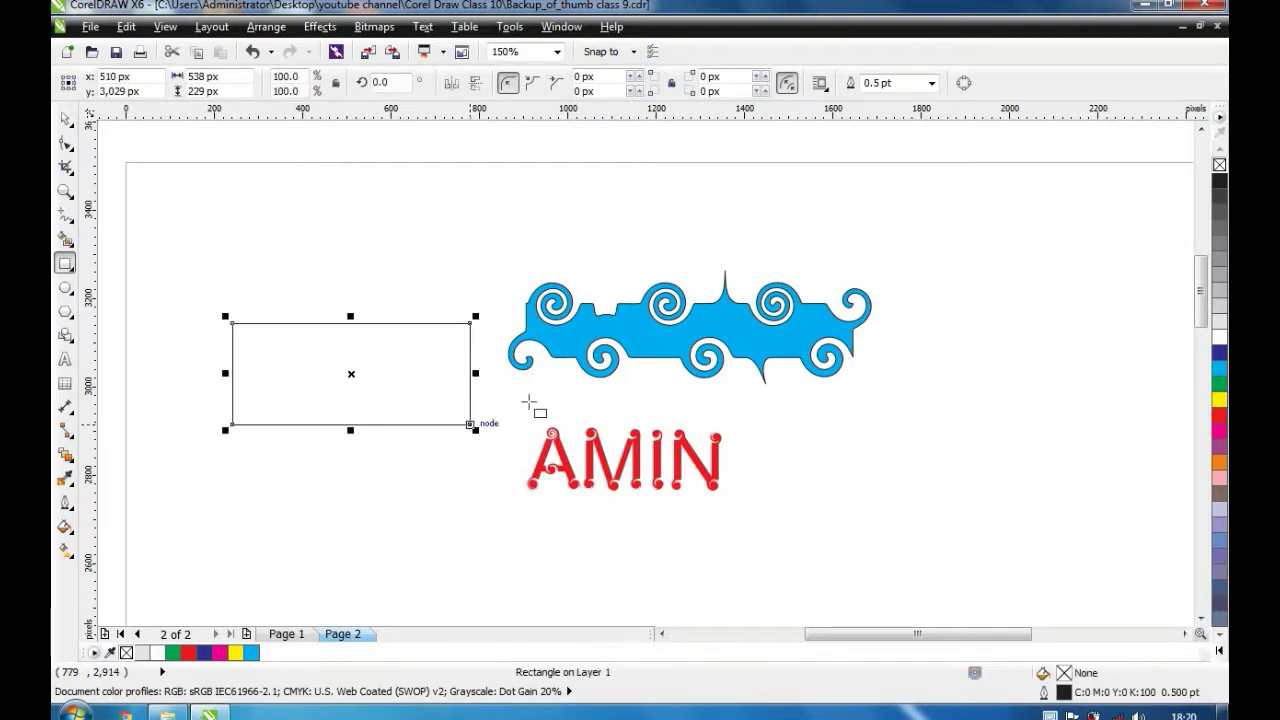
{"action": "left_click", "coordinate": [1220, 386]}
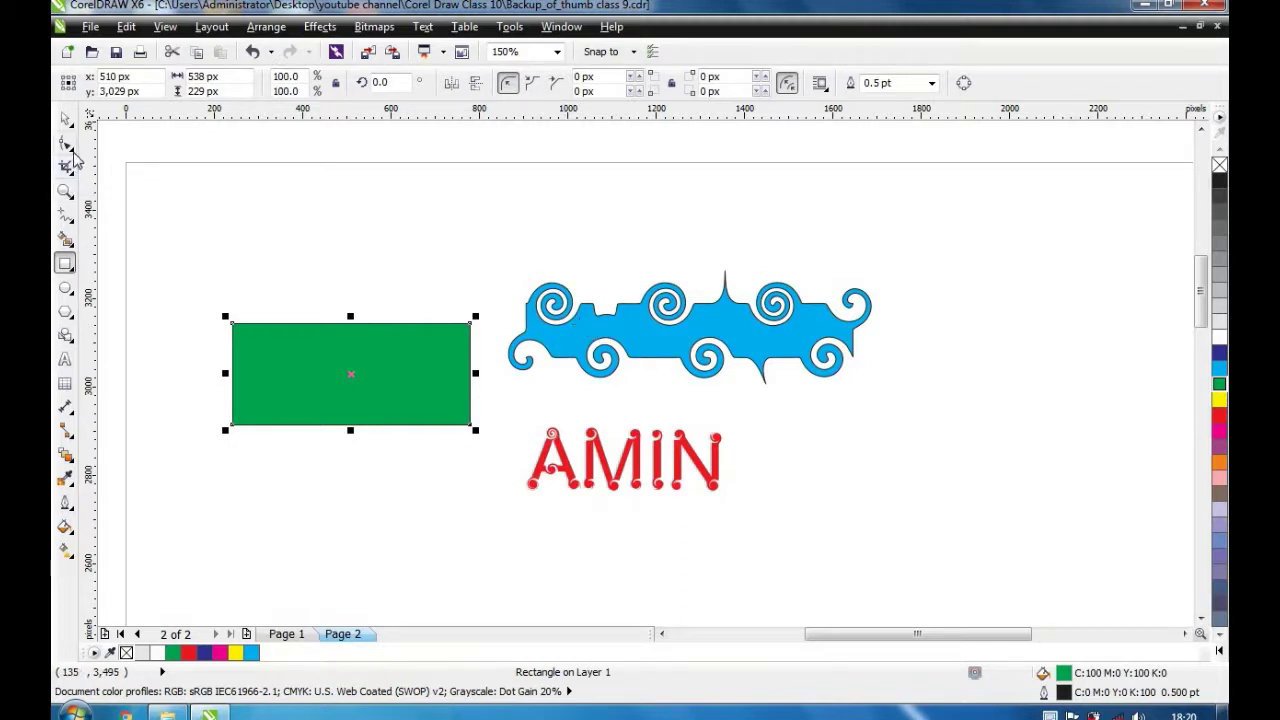
- Activate the Attract tool for the green rectangle, try larger and smaller nibs, and set the nib size to 50 px
{"action": "left_click", "coordinate": [71, 149]}
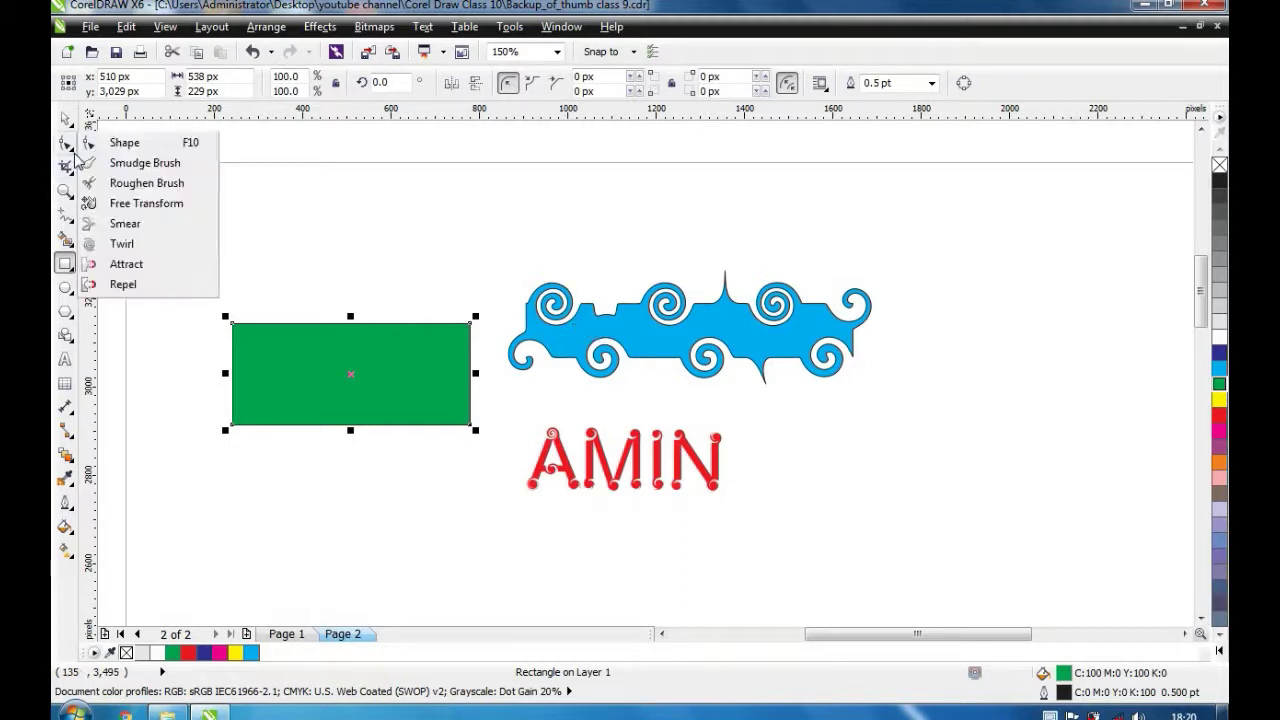
{"action": "left_click", "coordinate": [127, 264]}
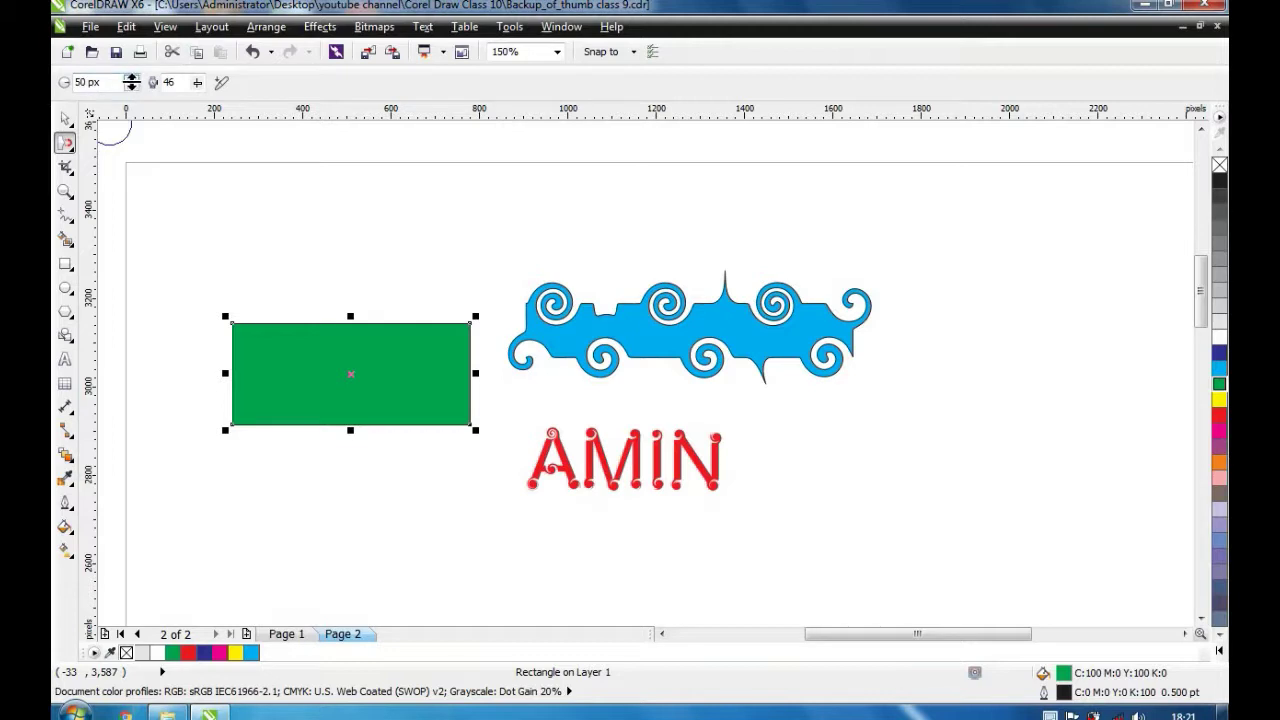
{"action": "left_click", "coordinate": [131, 78]}
{"action": "left_click", "coordinate": [131, 79]}
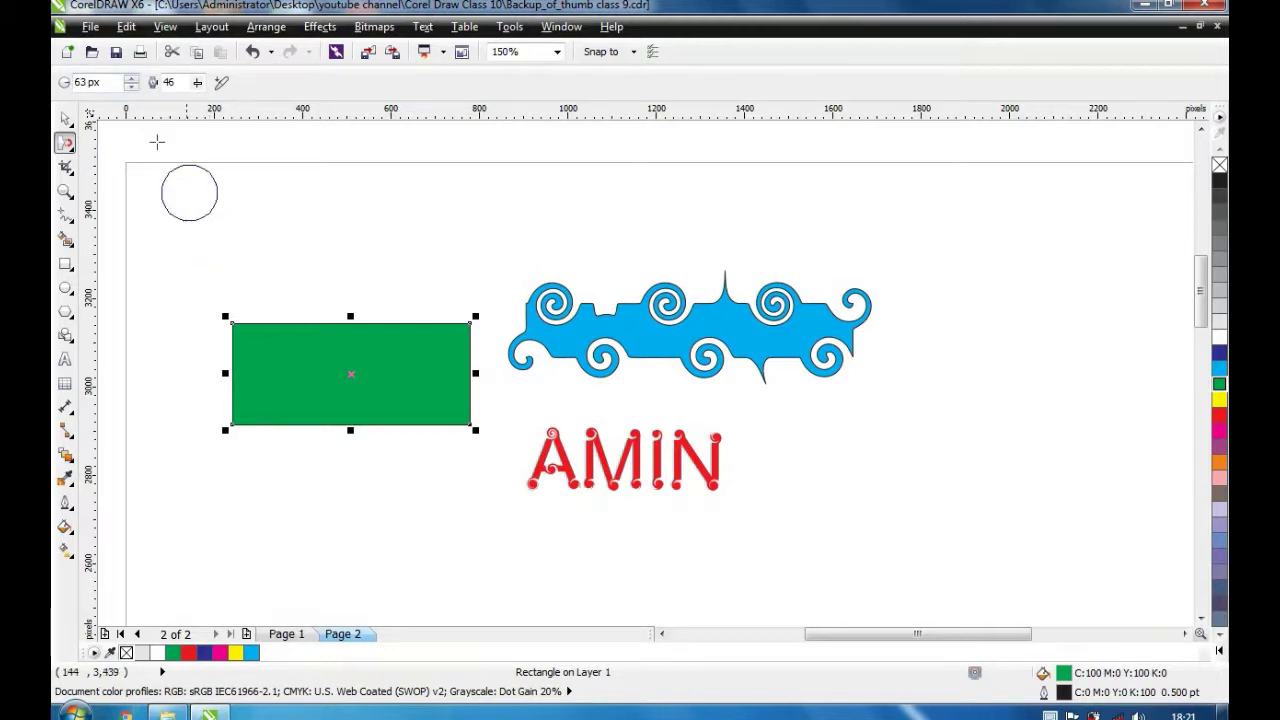
{"action": "left_click", "coordinate": [131, 87]}
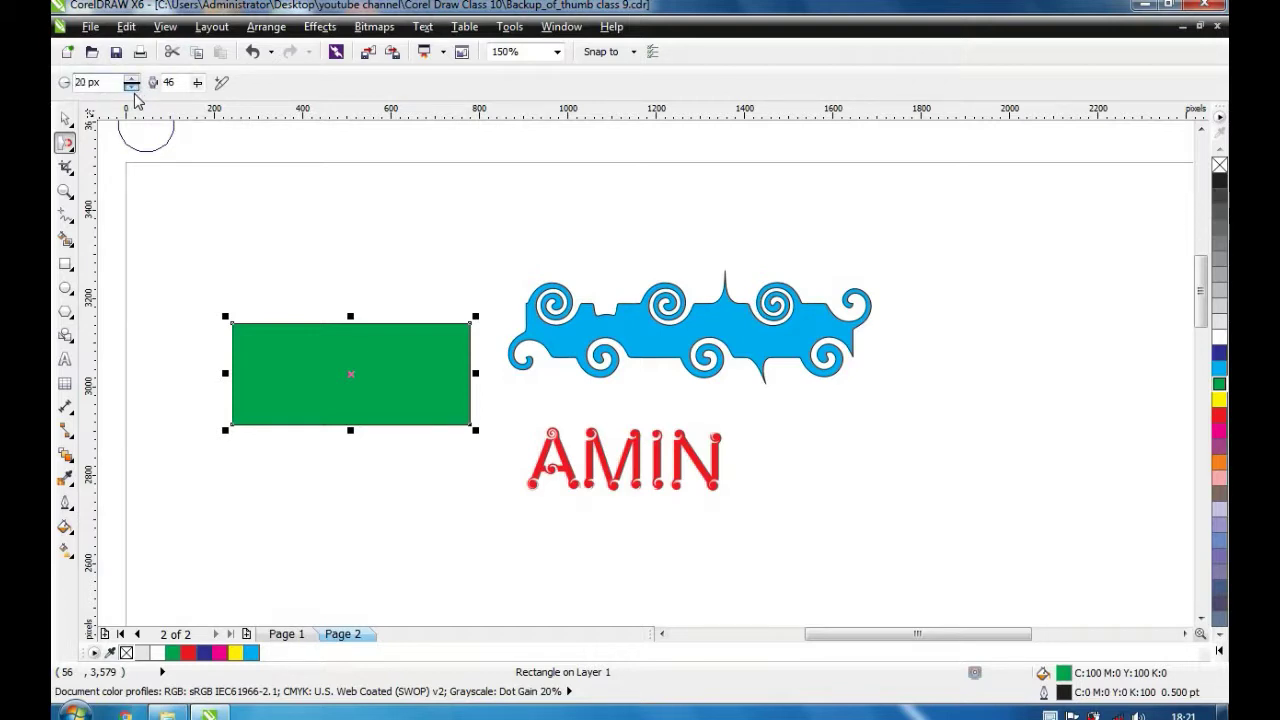
{"action": "left_click", "coordinate": [131, 87]}
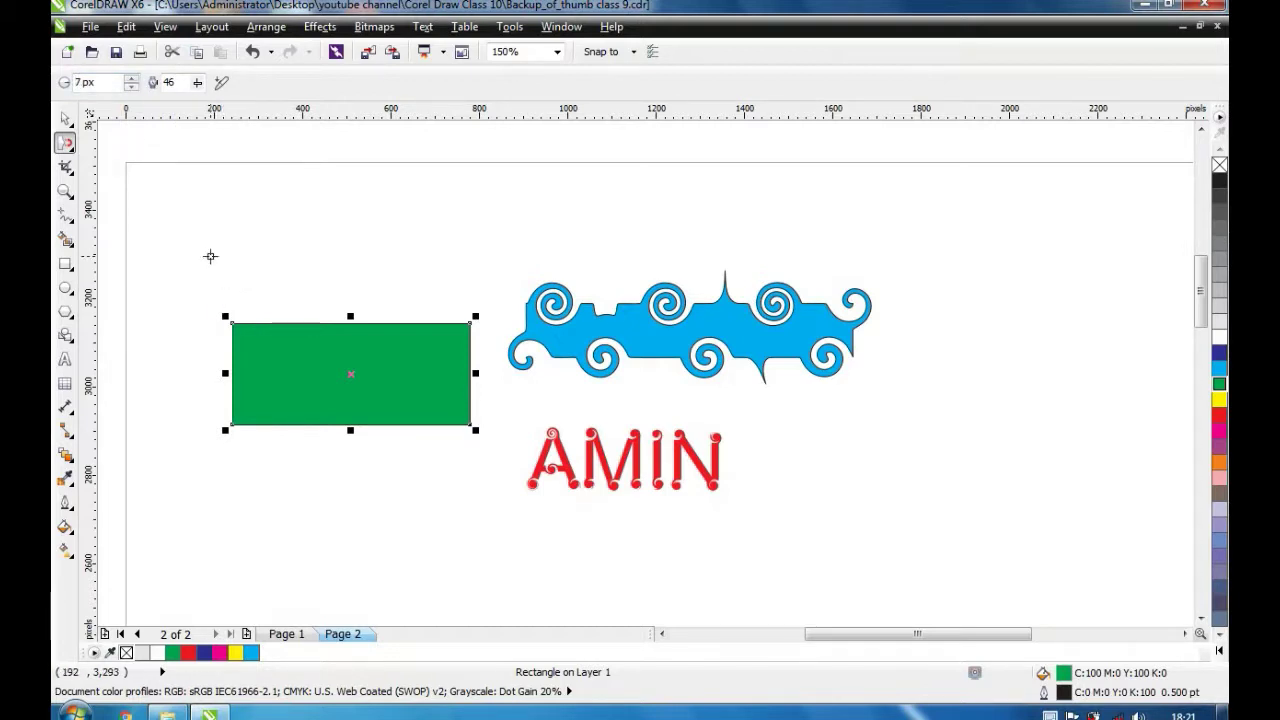
{"action": "double_click", "coordinate": [77, 82]}
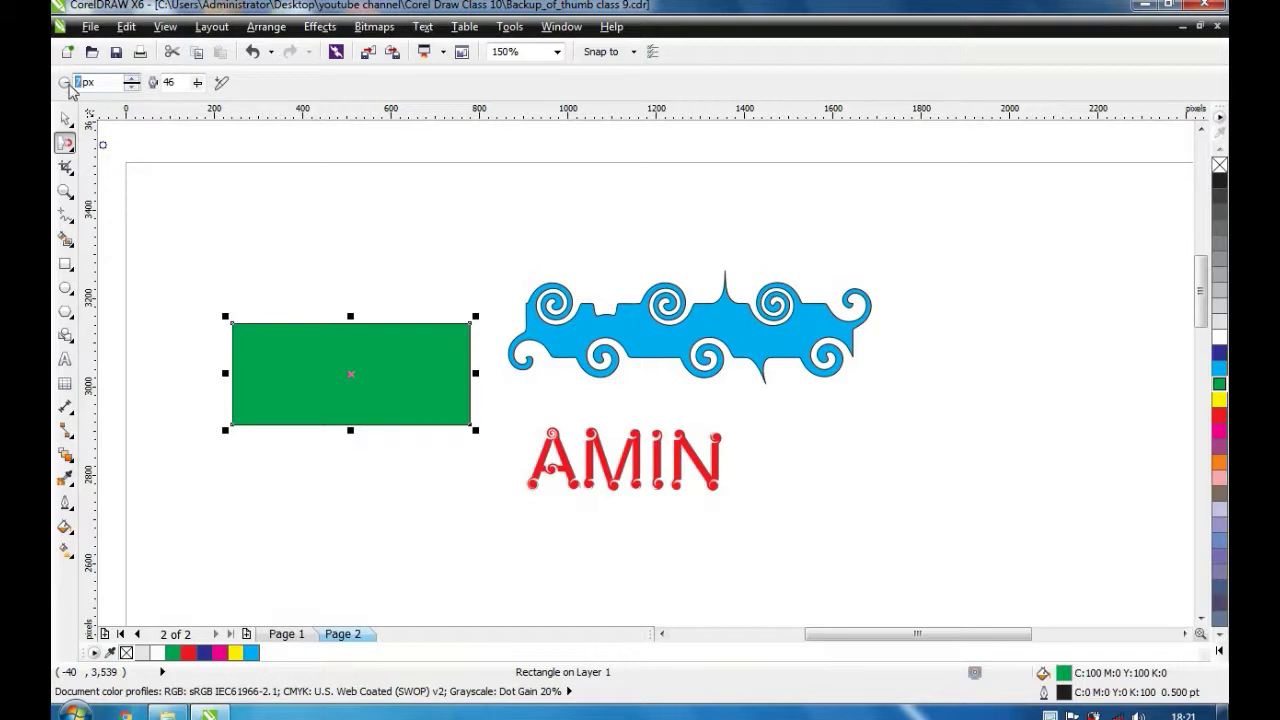
{"action": "type", "text": "50"}
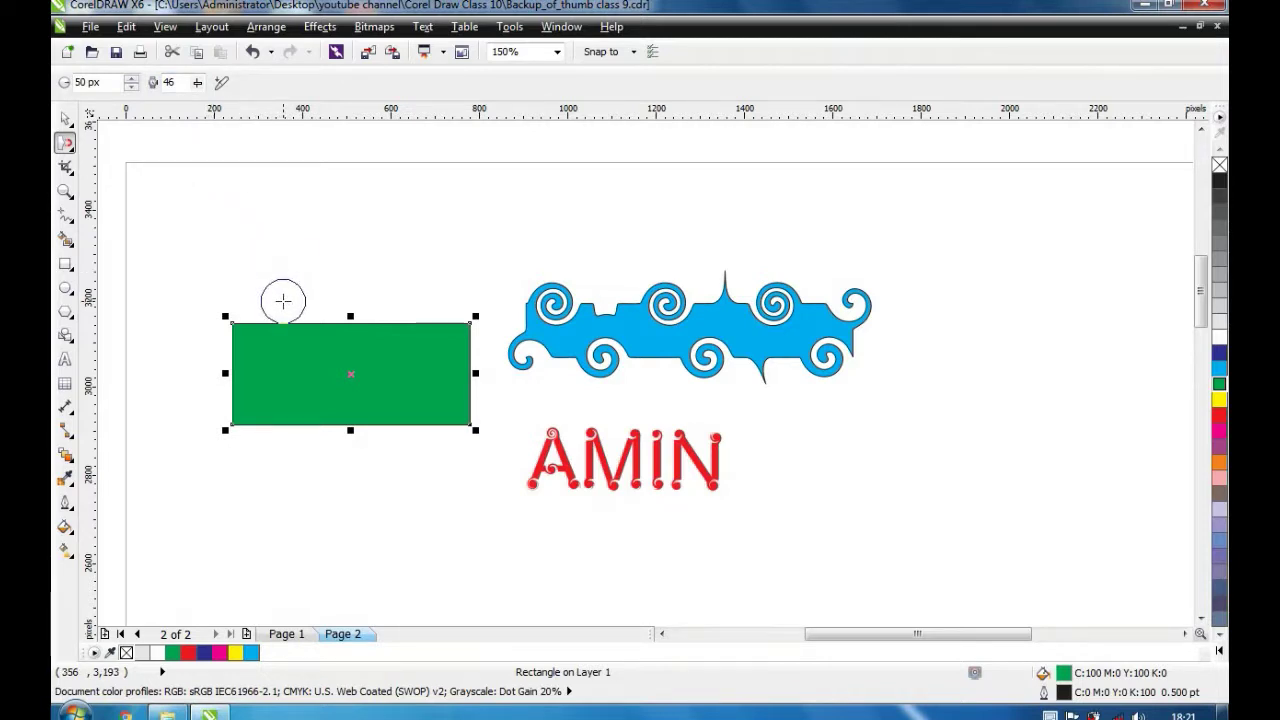
- Set the Attract rate to 50 and pull one deep pointed notch into the rectangle's top edge and one into its bottom edge
{"action": "double_click", "coordinate": [184, 82]}
{"action": "type", "text": "50"}
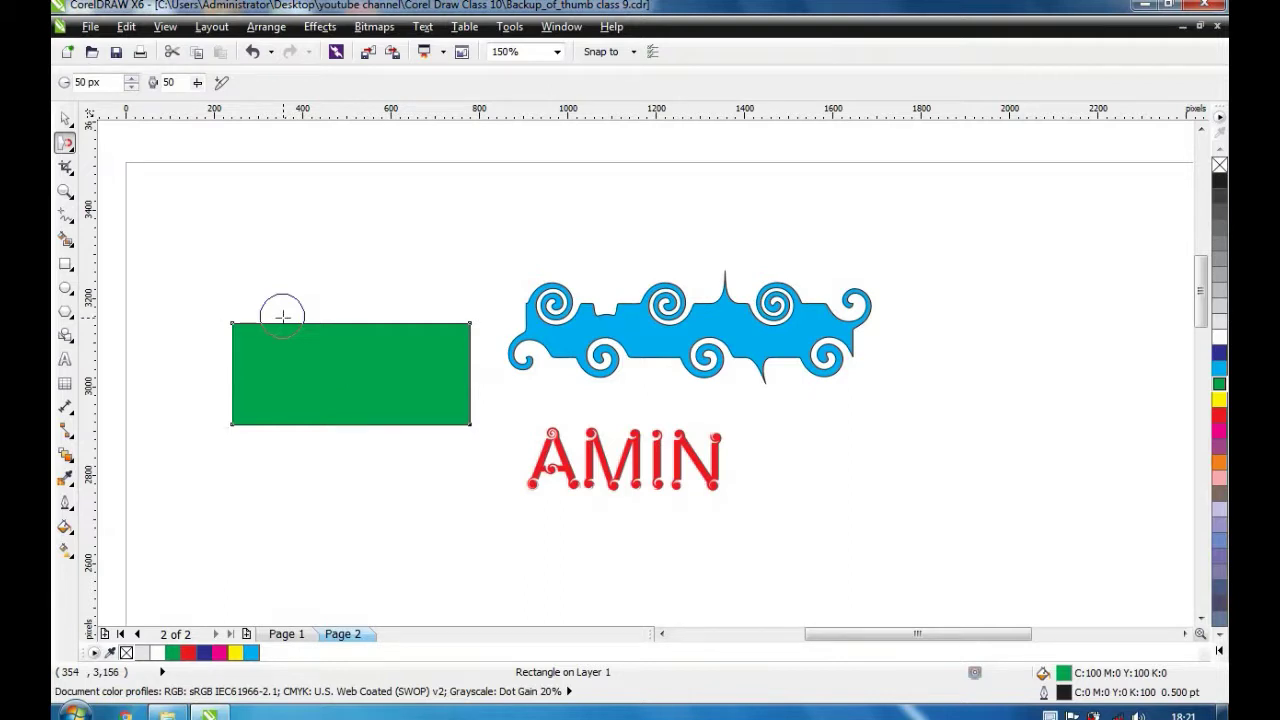
{"action": "left_click_drag", "start_coordinate": [280, 311], "coordinate": [291, 384]}
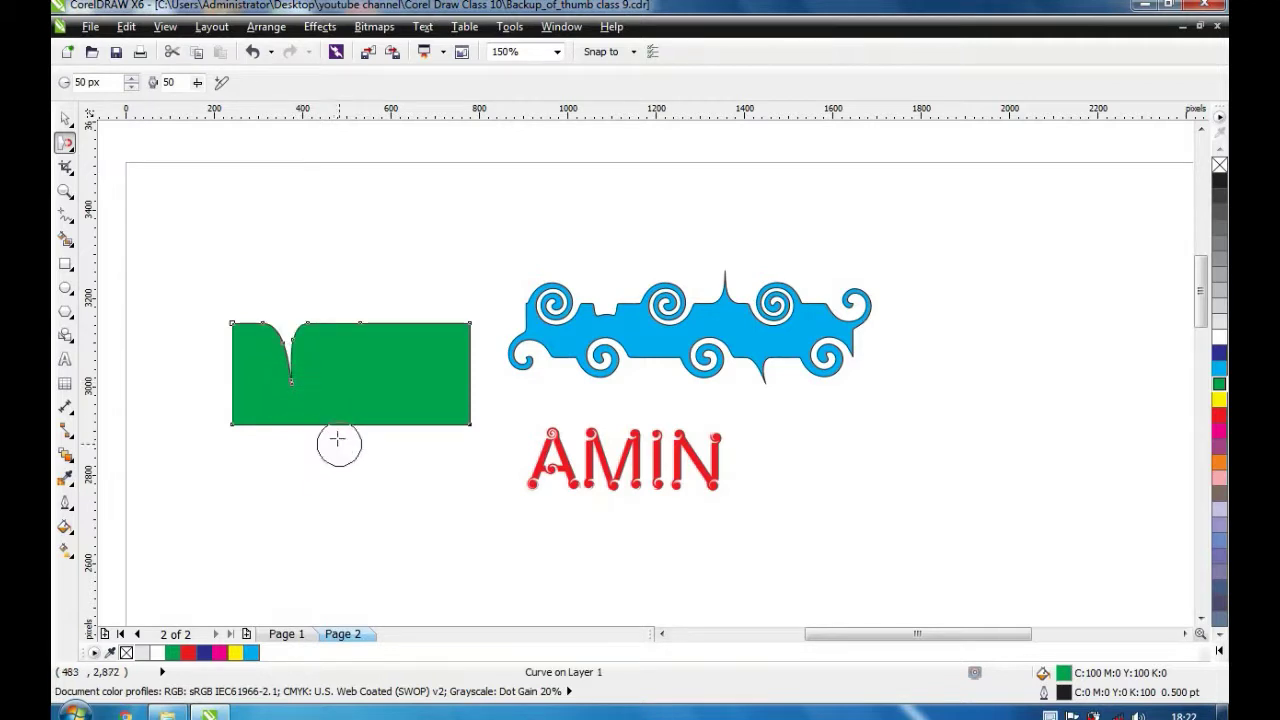
{"action": "left_click_drag", "start_coordinate": [334, 432], "coordinate": [334, 368]}
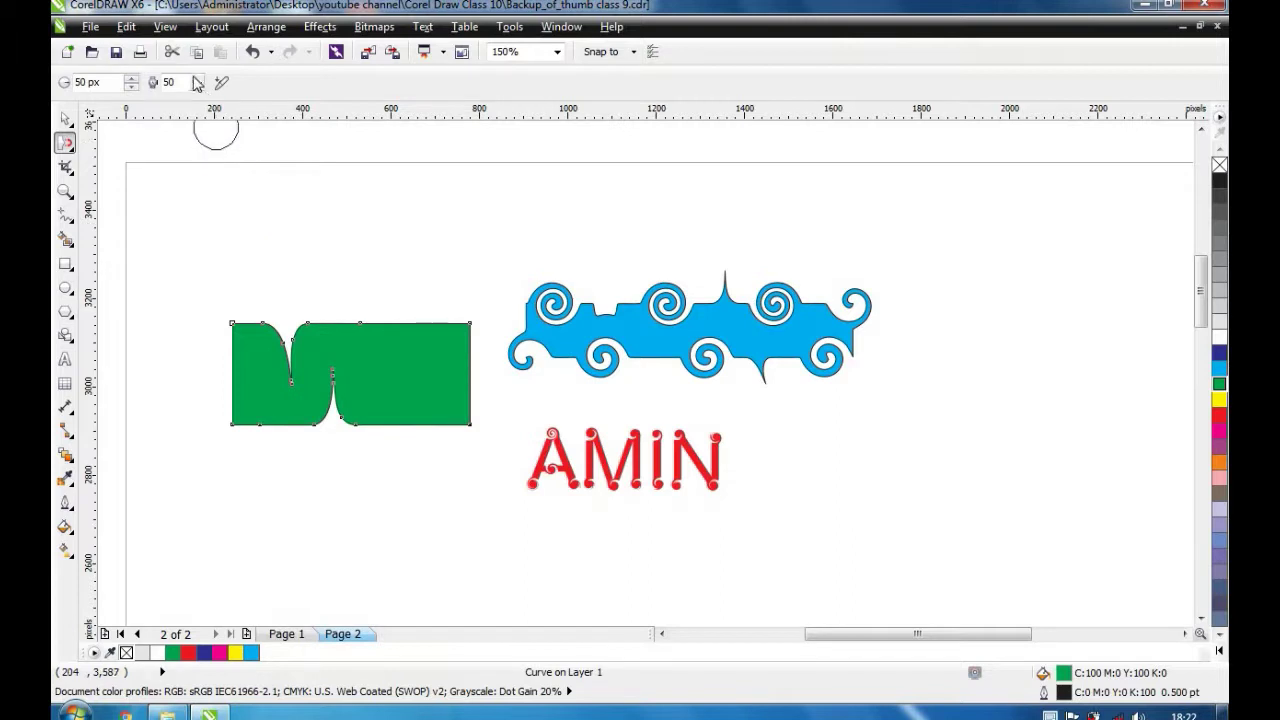
- Set the Attract rate to 20 and pull a shallow notch into the top and bottom edges of the green shape's right half
{"action": "double_click", "coordinate": [168, 82]}
{"action": "type", "text": "2"}
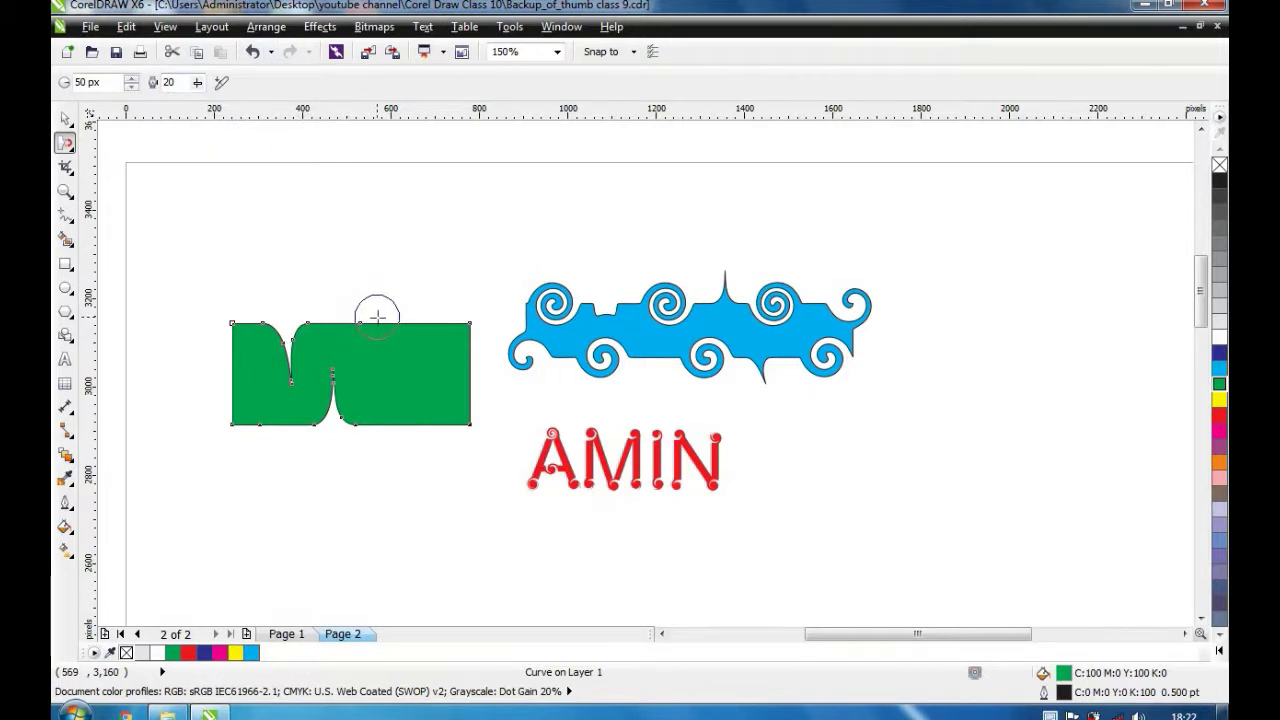
{"action": "left_click_drag", "start_coordinate": [378, 330], "coordinate": [381, 382]}
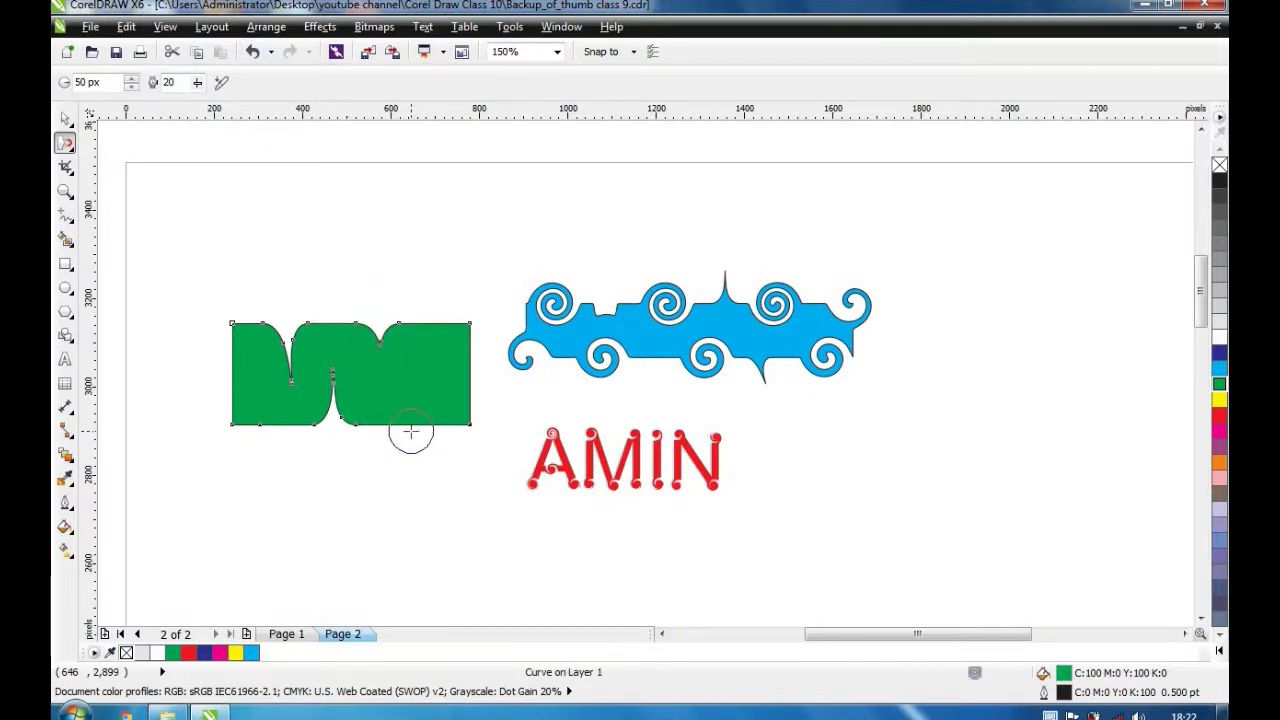
{"action": "left_click_drag", "start_coordinate": [410, 428], "coordinate": [411, 405]}
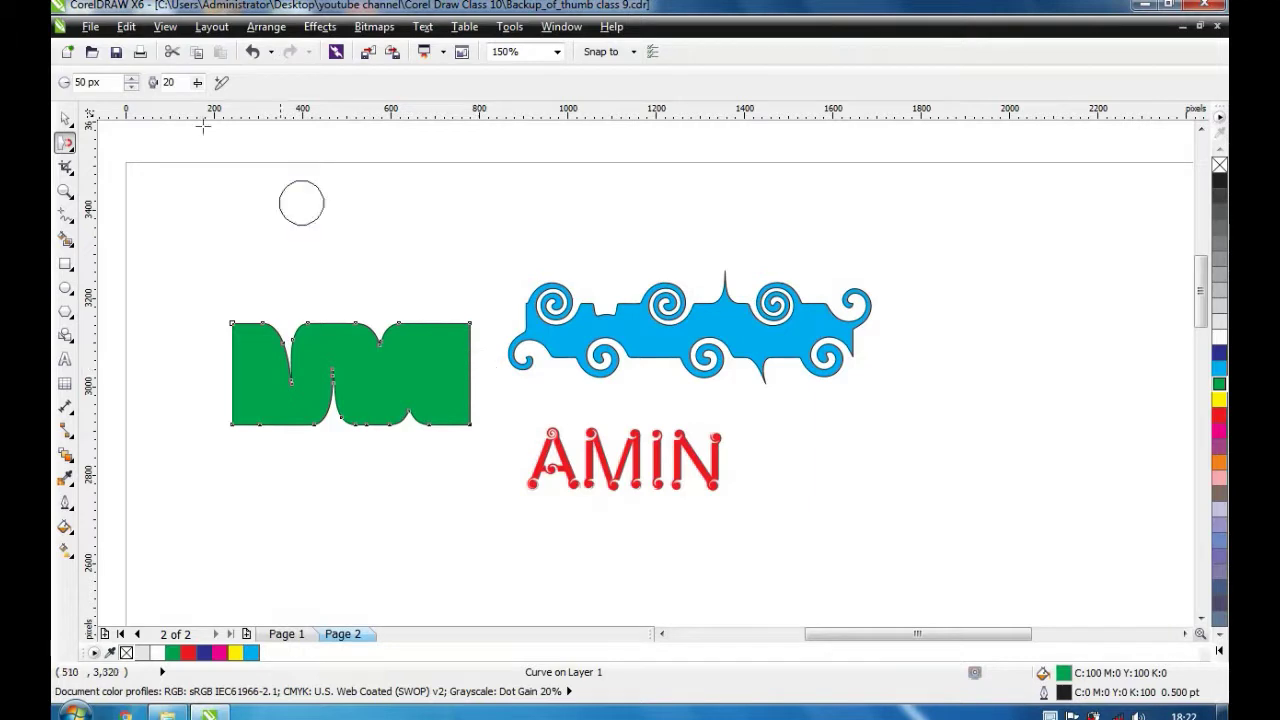
- Set the Attract nib size to 30 px and pull the middle of the green shape's left and right edges inward
{"action": "left_click_drag", "start_coordinate": [88, 82], "coordinate": [68, 86]}
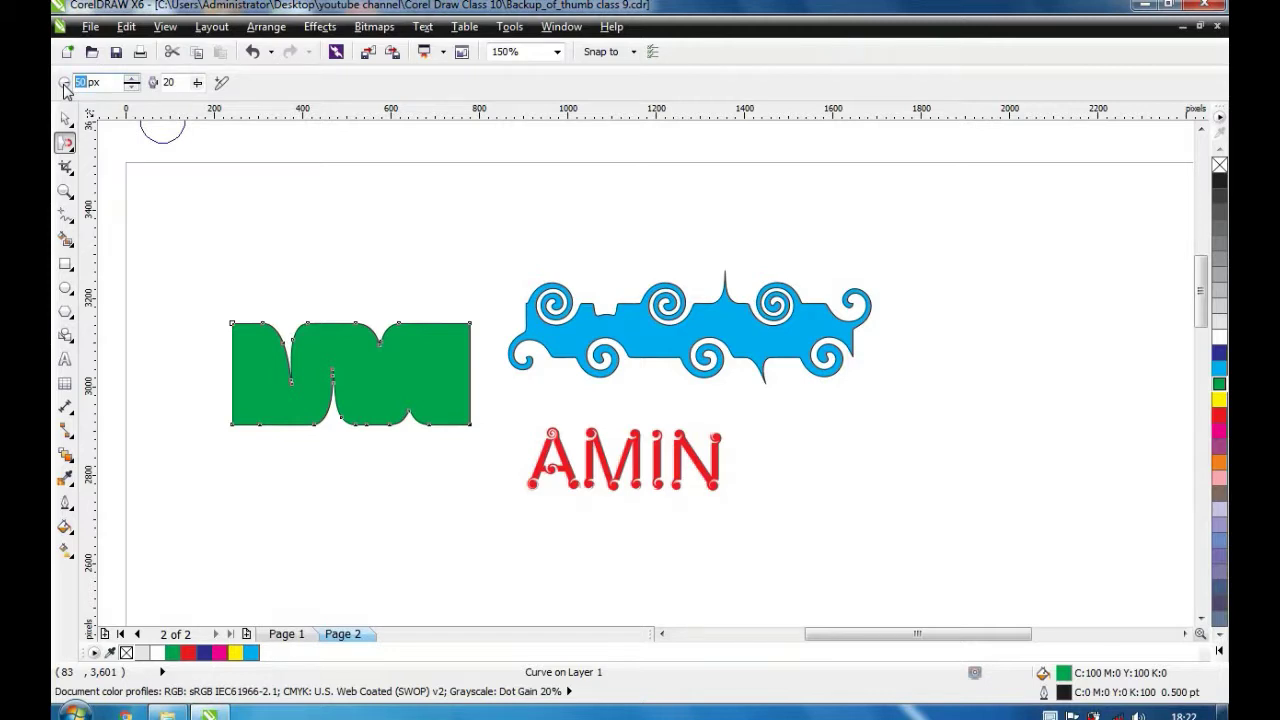
{"action": "type", "text": "3"}
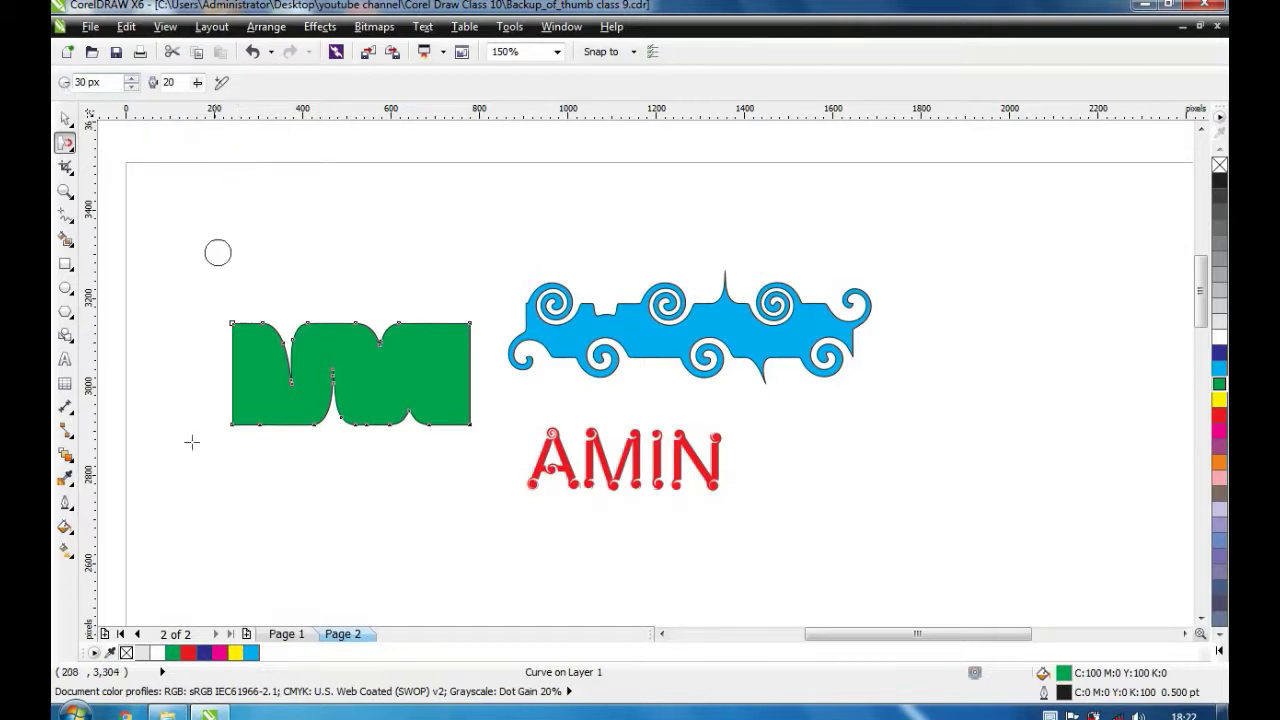
{"action": "left_click_drag", "start_coordinate": [233, 369], "coordinate": [292, 370]}
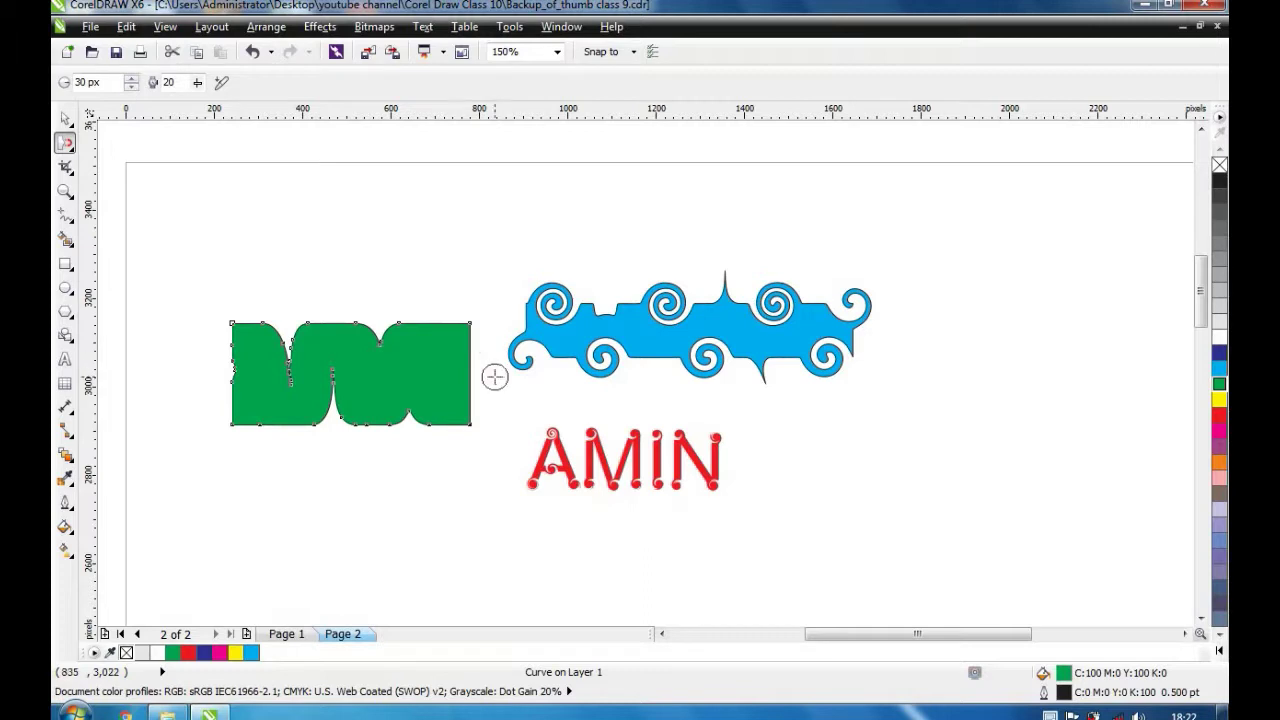
{"action": "left_click_drag", "start_coordinate": [491, 371], "coordinate": [440, 372]}
- Set the Attract nib size back to 50 px and pull in the left edge near the green shape's lower corner
{"action": "double_click", "coordinate": [86, 82]}
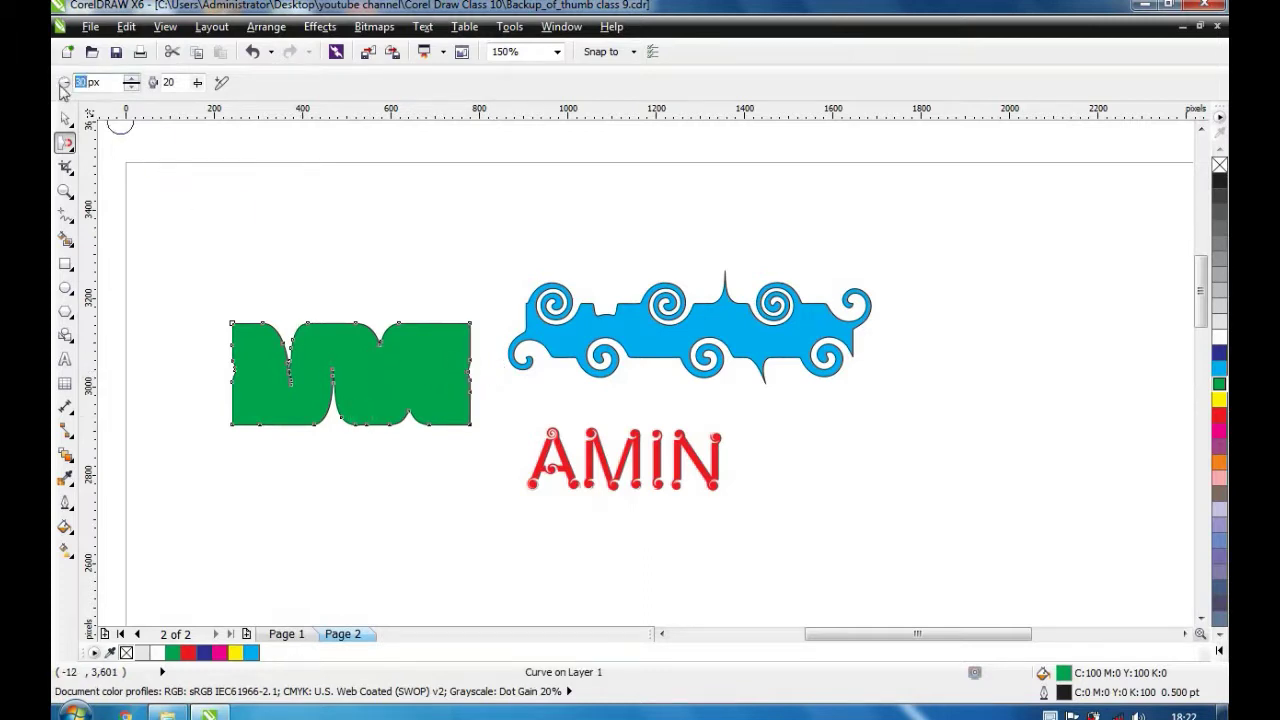
{"action": "type", "text": "50"}
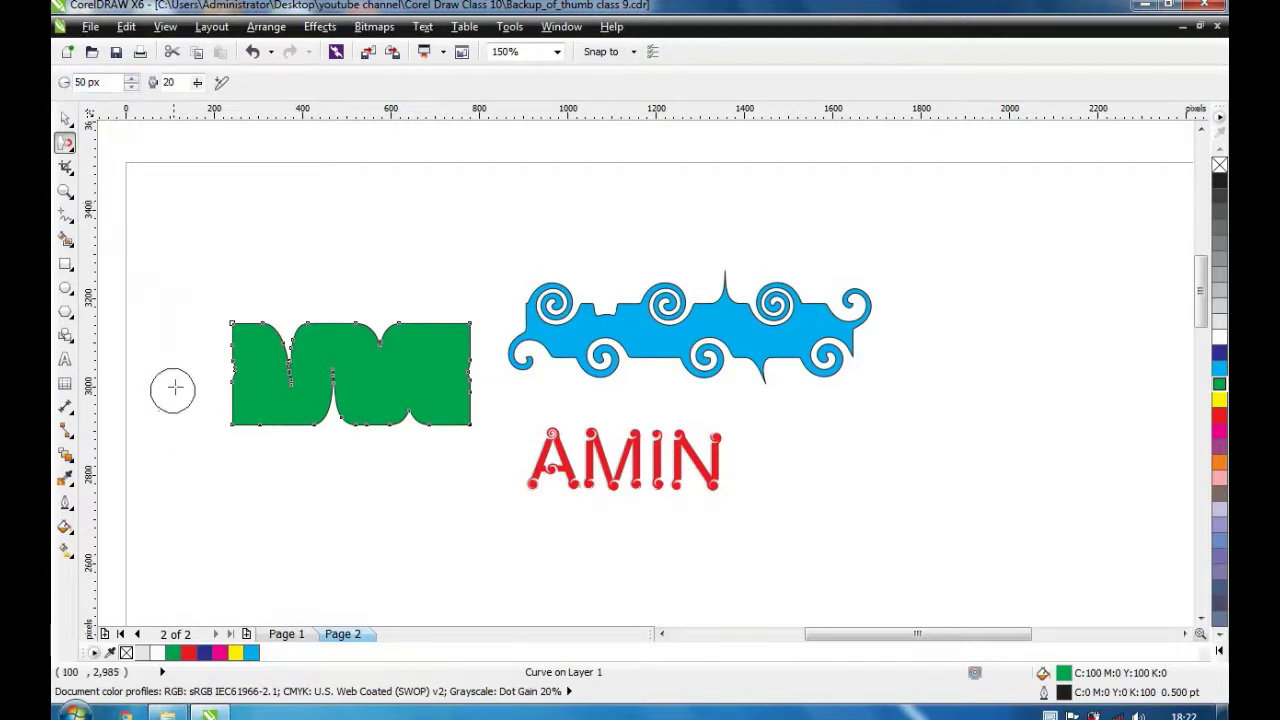
{"action": "mouse_move", "coordinate": [199, 385]}
{"action": "left_mouse_down"}
{"action": "mouse_move", "coordinate": [206, 400]}
{"action": "mouse_move", "coordinate": [291, 407]}
{"action": "mouse_move", "coordinate": [229, 400]}
{"action": "left_mouse_up"}
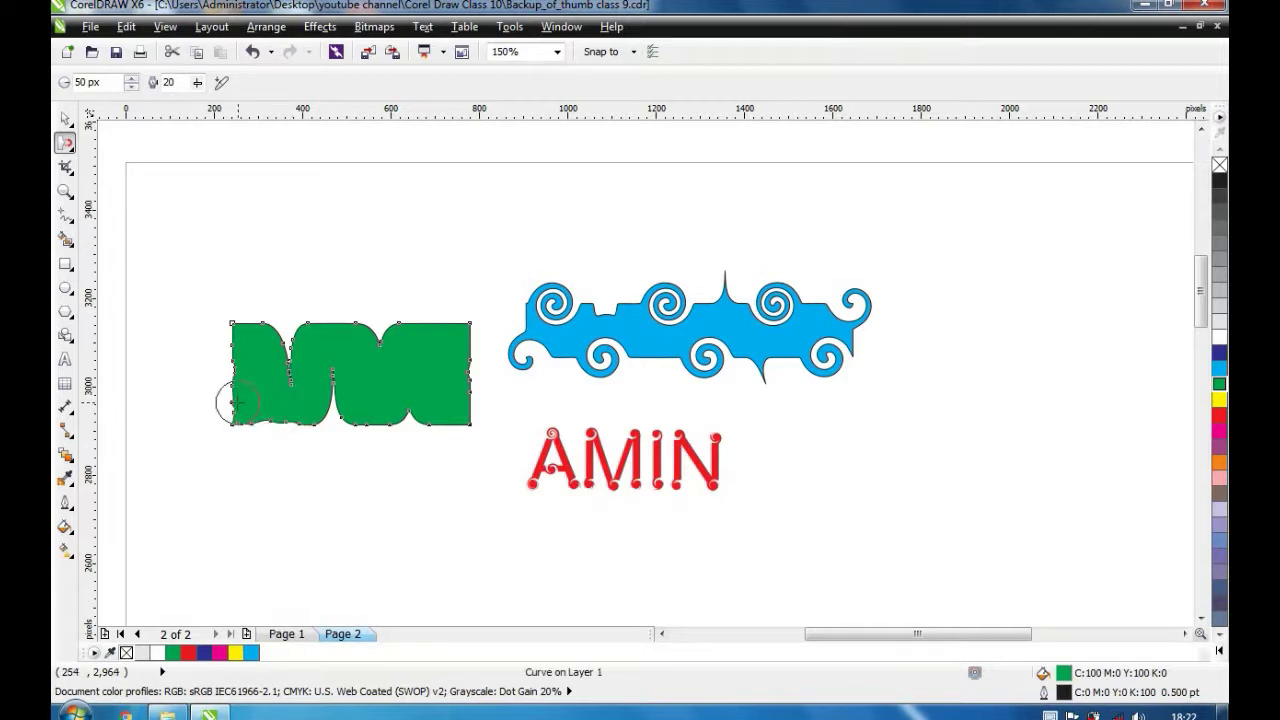
- Set the Attract rate to 50 and pull the lower left and lower right edges deep into the green shape
{"action": "double_click", "coordinate": [178, 83]}
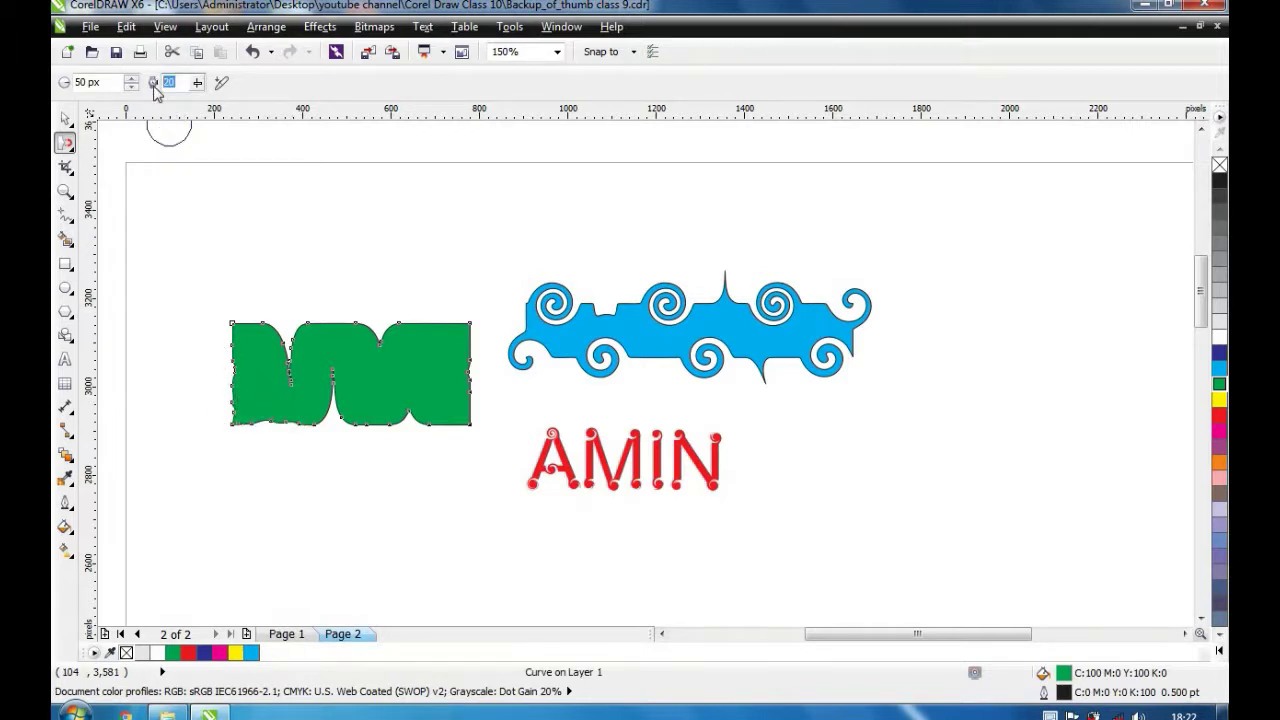
{"action": "type", "text": "5"}
{"action": "left_click_drag", "start_coordinate": [211, 398], "coordinate": [291, 402]}
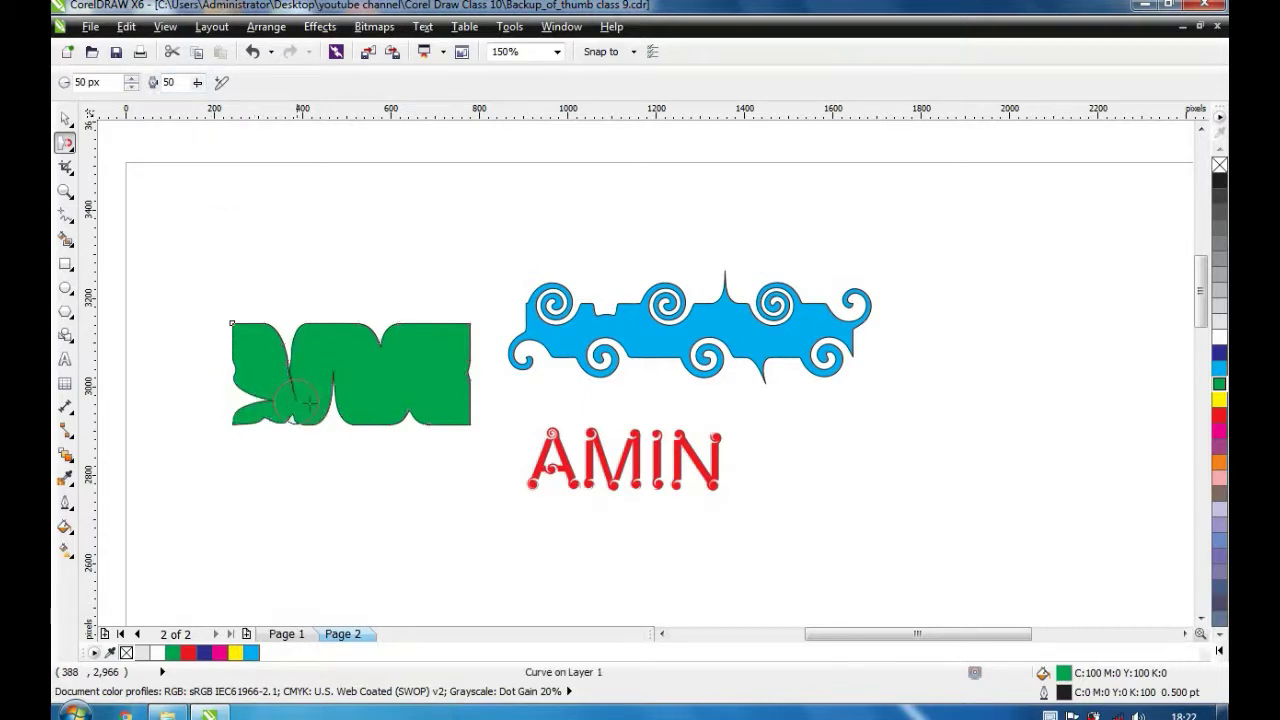
{"action": "left_click_drag", "start_coordinate": [476, 397], "coordinate": [405, 412]}
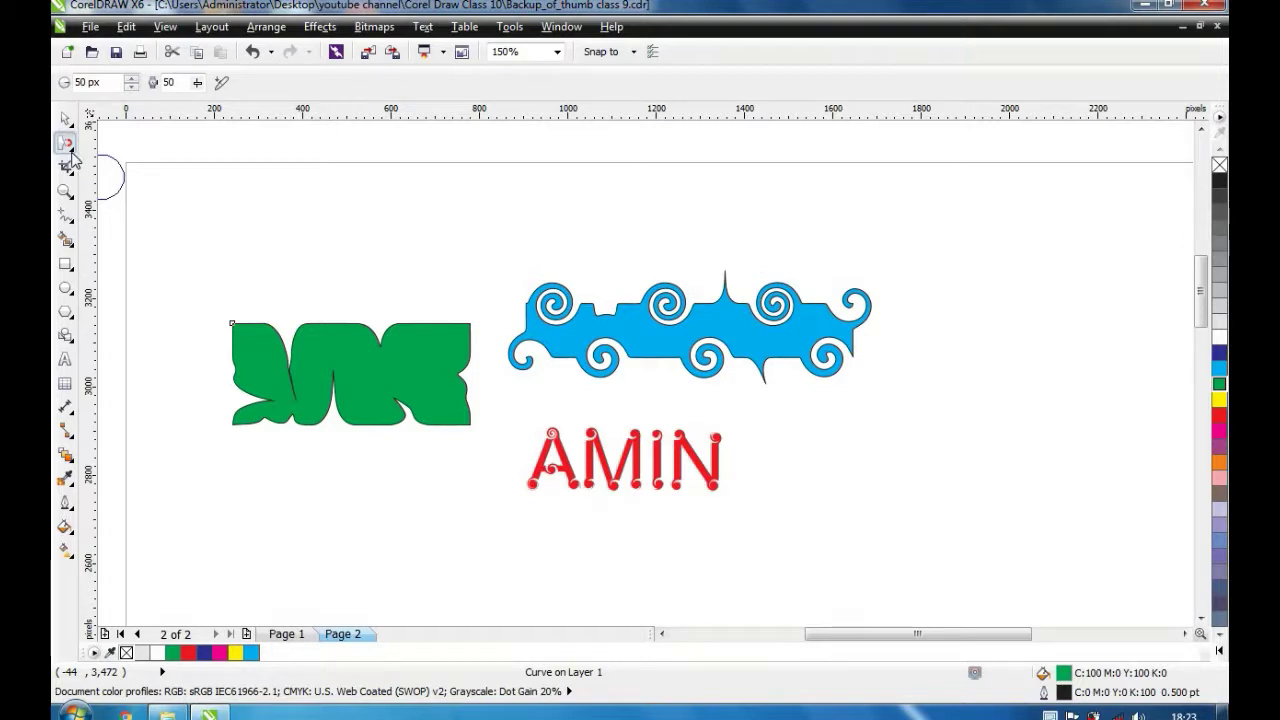
- Select the green shape and use the Repel tool to push a round notch into its top edge, left of centre
{"action": "left_click", "coordinate": [70, 152]}
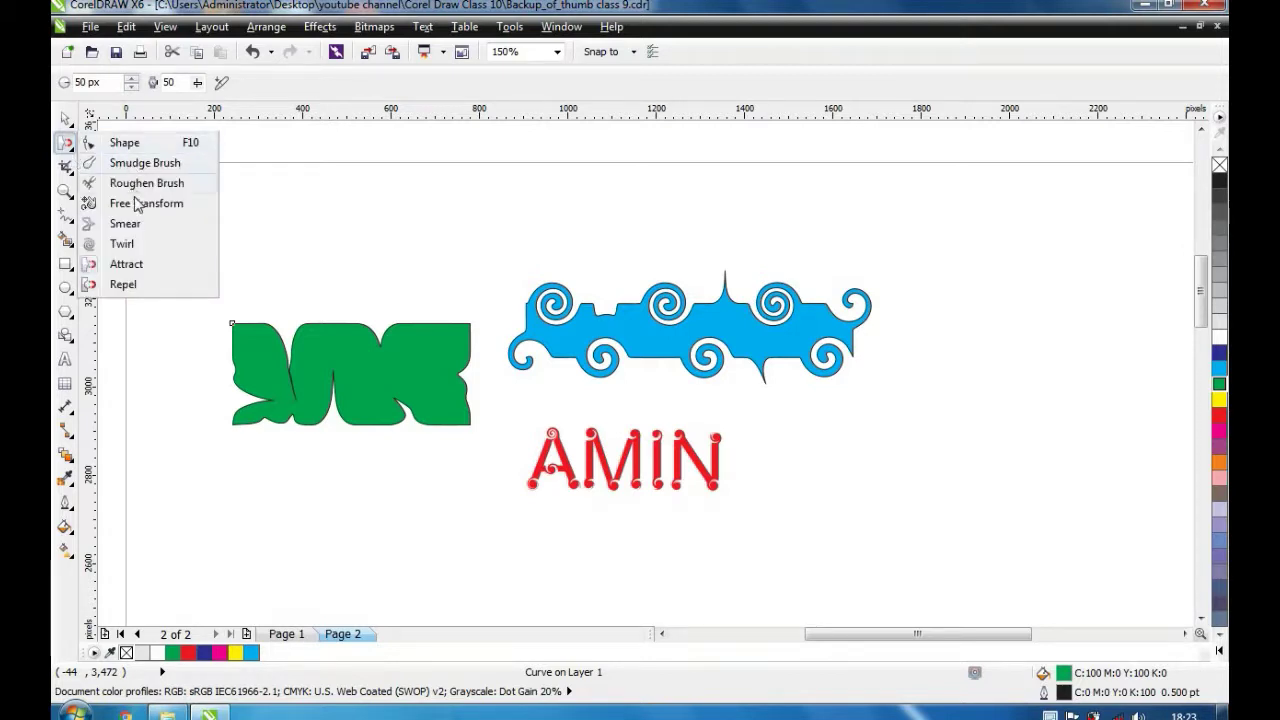
{"action": "left_click", "coordinate": [123, 285]}
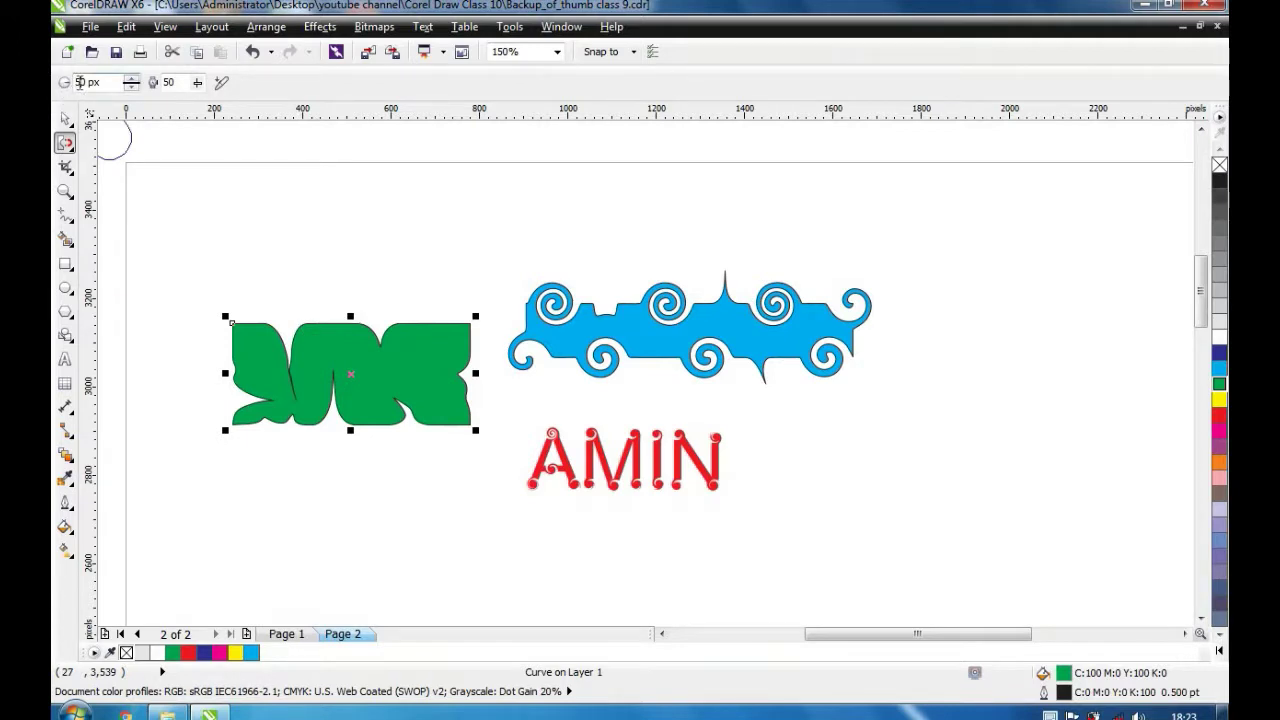
{"action": "left_click", "coordinate": [181, 84]}
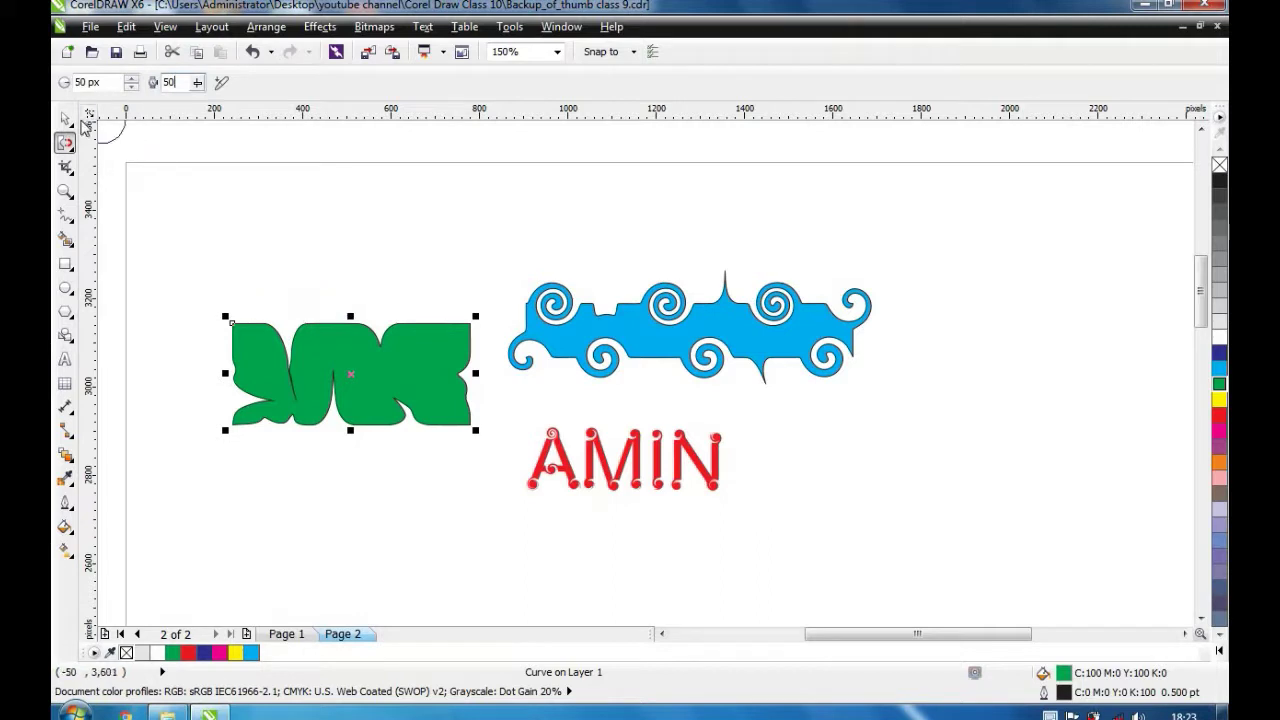
{"action": "left_click", "coordinate": [66, 119]}
{"action": "left_click", "coordinate": [352, 350]}
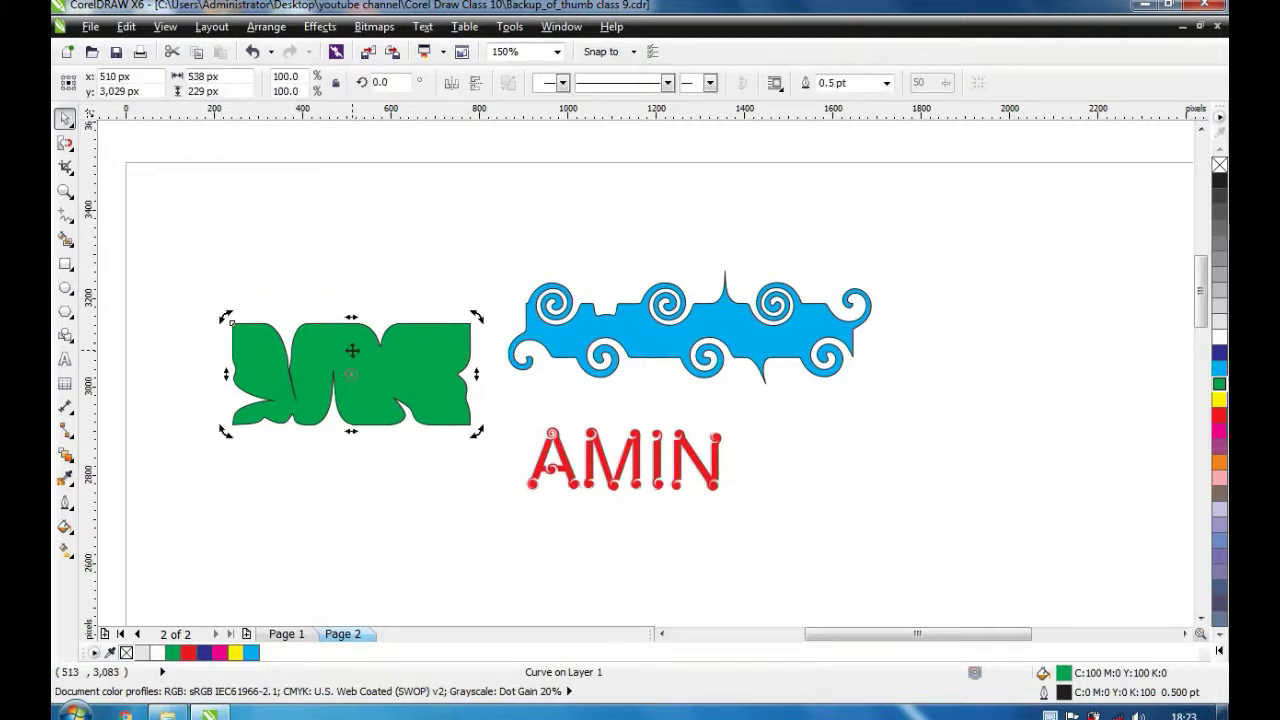
{"action": "left_click", "coordinate": [352, 350]}
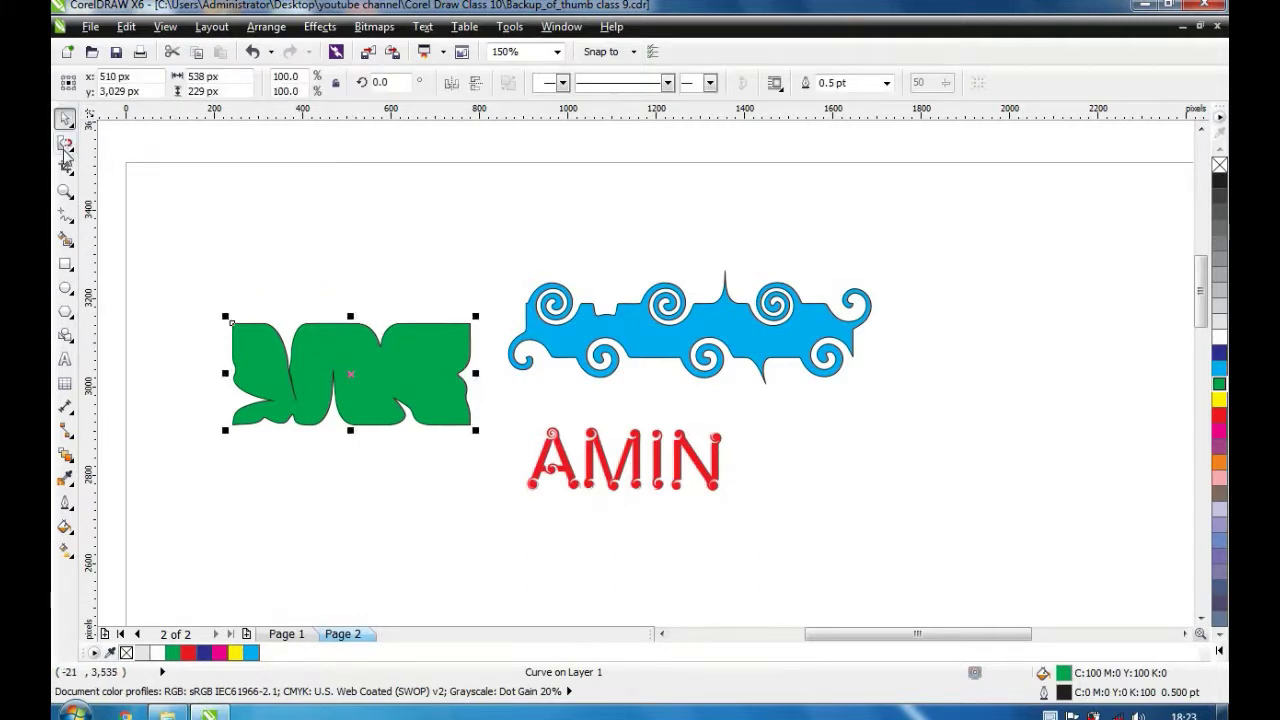
{"action": "left_click", "coordinate": [67, 147]}
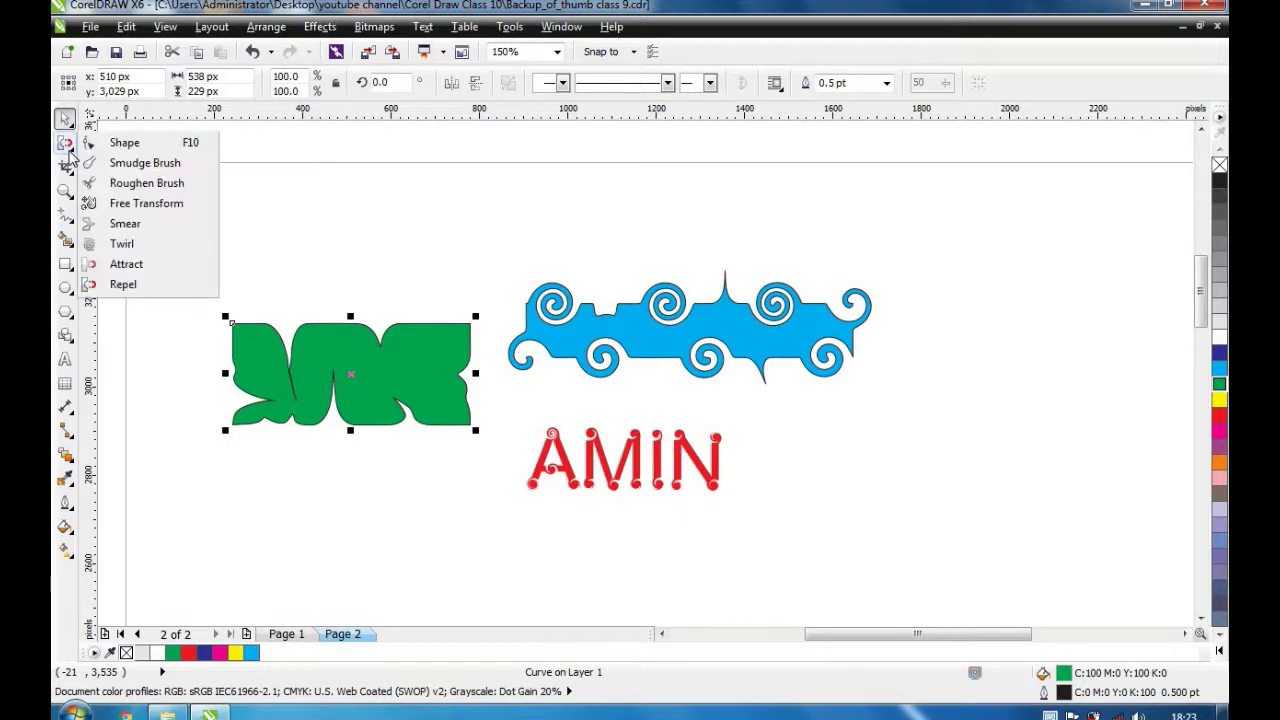
{"action": "left_click", "coordinate": [121, 285]}
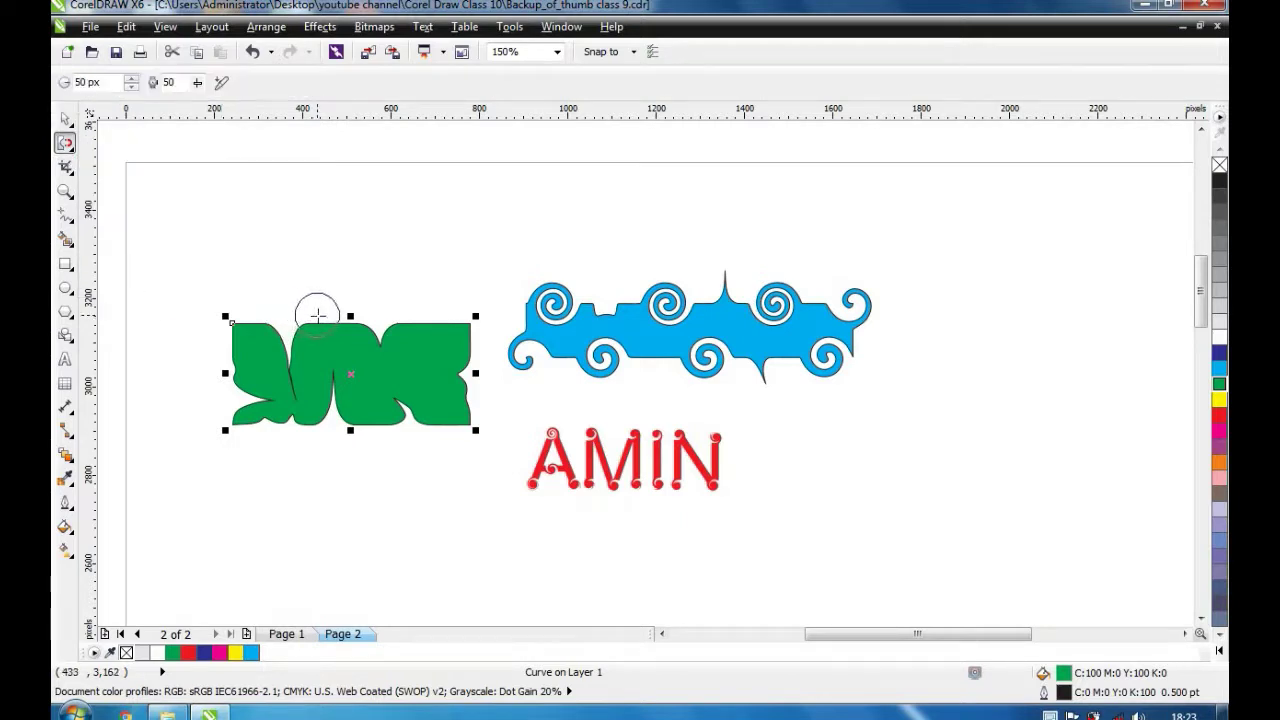
{"action": "left_click_drag", "start_coordinate": [318, 292], "coordinate": [321, 345]}
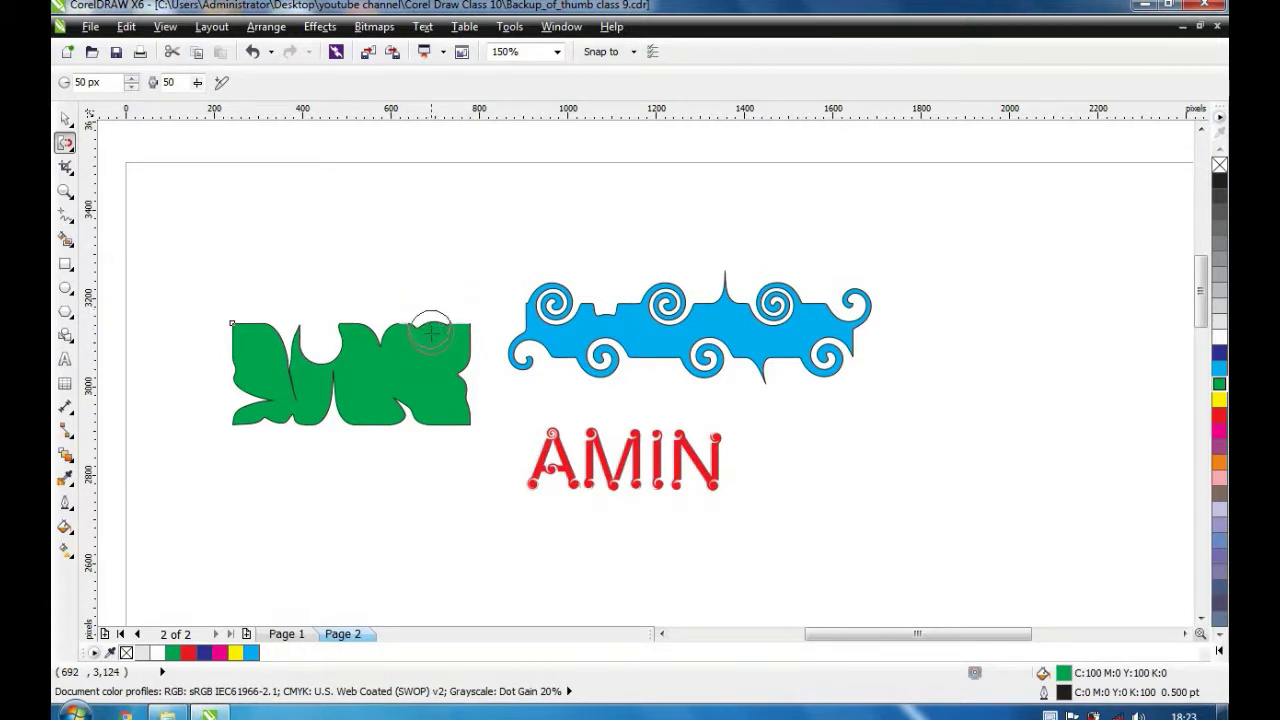
- Repel the green shape's outline around its upper right, top centre and middle, forming rounded bulges and a large hollow
{"action": "mouse_move", "coordinate": [432, 331]}
{"action": "left_mouse_down"}
{"action": "mouse_move", "coordinate": [449, 306]}
{"action": "mouse_move", "coordinate": [468, 340]}
{"action": "mouse_move", "coordinate": [423, 336]}
{"action": "mouse_move", "coordinate": [409, 306]}
{"action": "mouse_move", "coordinate": [349, 314]}
{"action": "mouse_move", "coordinate": [333, 337]}
{"action": "mouse_move", "coordinate": [345, 310]}
{"action": "mouse_move", "coordinate": [397, 303]}
{"action": "mouse_move", "coordinate": [352, 316]}
{"action": "left_mouse_up"}
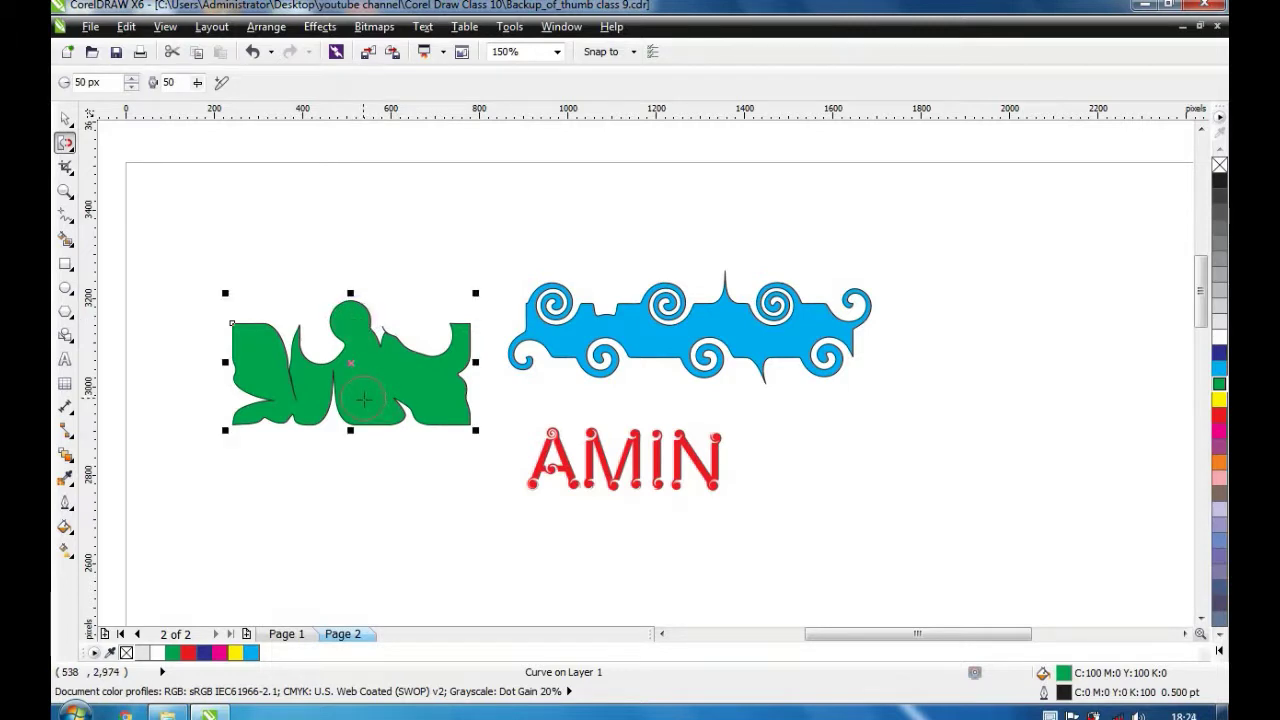
{"action": "mouse_move", "coordinate": [364, 399]}
{"action": "left_mouse_down"}
{"action": "mouse_move", "coordinate": [384, 431]}
{"action": "mouse_move", "coordinate": [361, 394]}
{"action": "mouse_move", "coordinate": [359, 439]}
{"action": "mouse_move", "coordinate": [357, 402]}
{"action": "mouse_move", "coordinate": [339, 431]}
{"action": "mouse_move", "coordinate": [345, 391]}
{"action": "mouse_move", "coordinate": [324, 404]}
{"action": "mouse_move", "coordinate": [348, 375]}
{"action": "mouse_move", "coordinate": [333, 404]}
{"action": "mouse_move", "coordinate": [312, 404]}
{"action": "mouse_move", "coordinate": [318, 413]}
{"action": "mouse_move", "coordinate": [324, 377]}
{"action": "mouse_move", "coordinate": [349, 390]}
{"action": "mouse_move", "coordinate": [344, 369]}
{"action": "mouse_move", "coordinate": [334, 420]}
{"action": "mouse_move", "coordinate": [324, 403]}
{"action": "mouse_move", "coordinate": [316, 422]}
{"action": "mouse_move", "coordinate": [315, 400]}
{"action": "mouse_move", "coordinate": [307, 414]}
{"action": "mouse_move", "coordinate": [317, 392]}
{"action": "mouse_move", "coordinate": [295, 400]}
{"action": "mouse_move", "coordinate": [365, 377]}
{"action": "mouse_move", "coordinate": [371, 357]}
{"action": "mouse_move", "coordinate": [372, 421]}
{"action": "mouse_move", "coordinate": [344, 381]}
{"action": "mouse_move", "coordinate": [361, 406]}
{"action": "mouse_move", "coordinate": [343, 420]}
{"action": "mouse_move", "coordinate": [372, 388]}
{"action": "mouse_move", "coordinate": [418, 376]}
{"action": "mouse_move", "coordinate": [425, 335]}
{"action": "mouse_move", "coordinate": [442, 428]}
{"action": "left_mouse_up"}
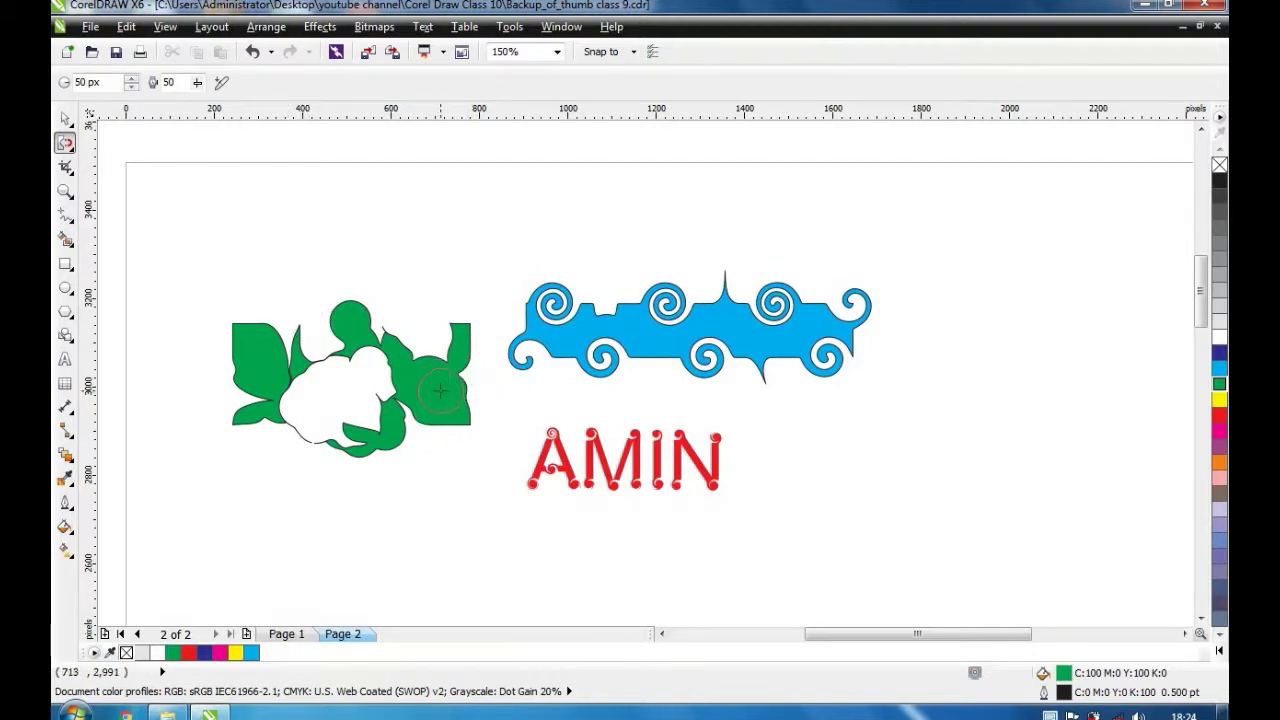
{"action": "left_click_drag", "start_coordinate": [441, 390], "coordinate": [433, 346]}
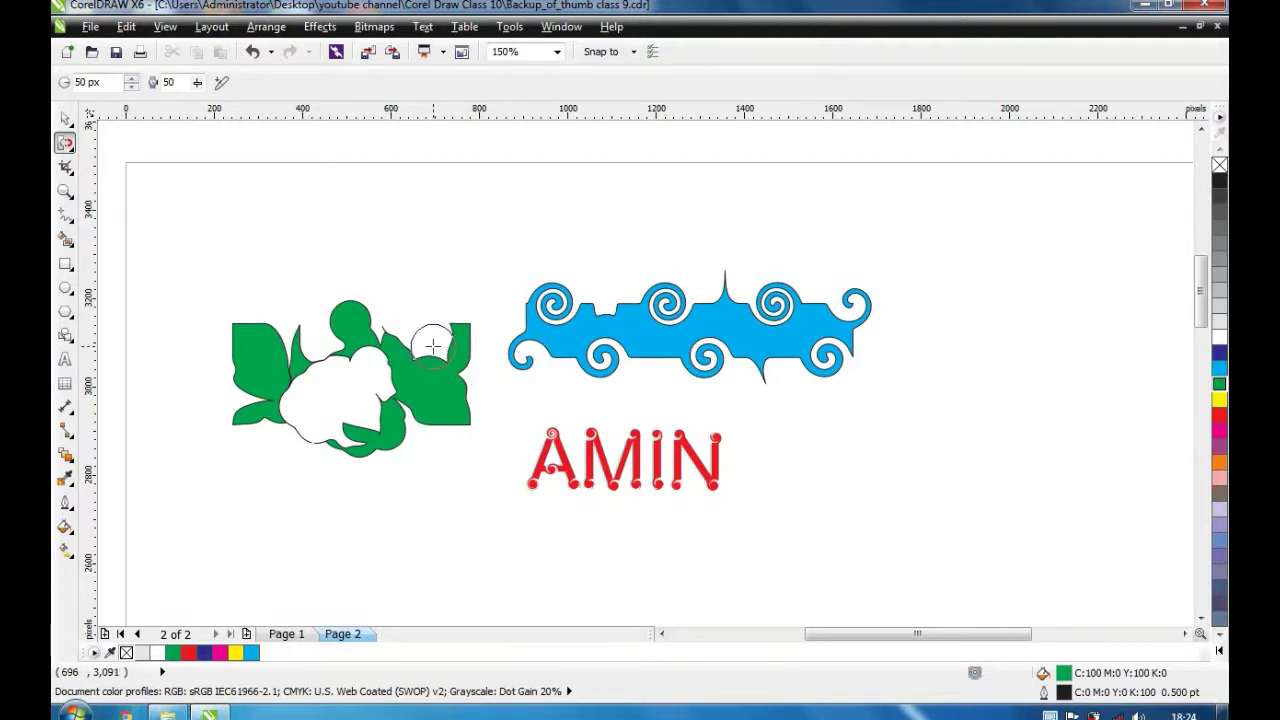